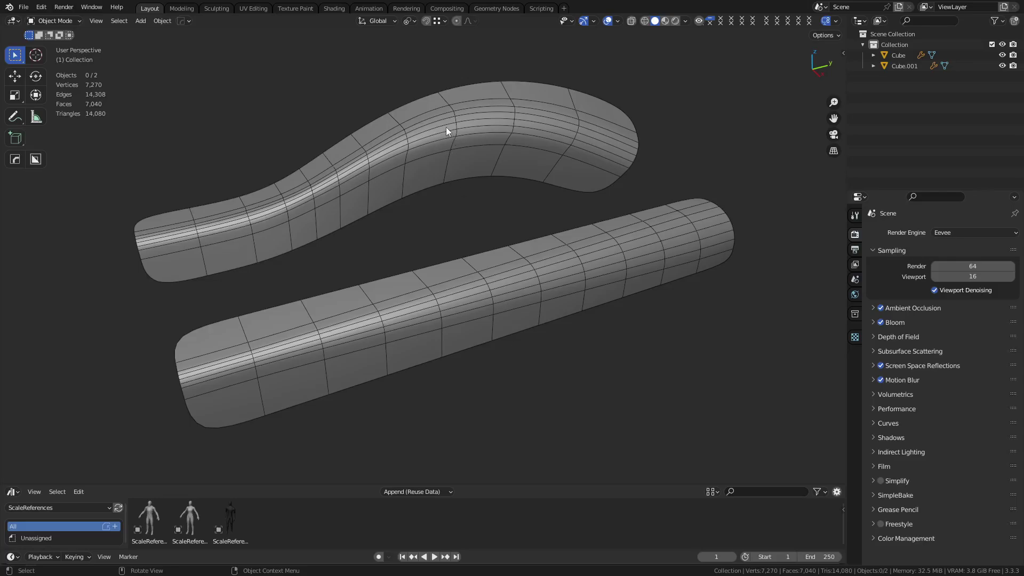
pyautogui.click(412, 182)
pyautogui.click(457, 231)
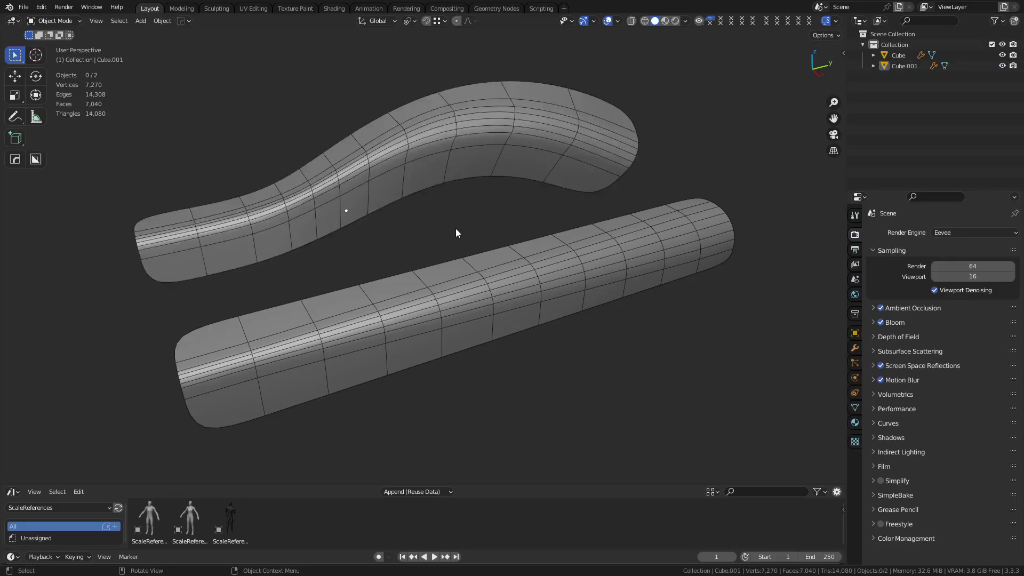
pyautogui.scroll(-2, 485, 243)
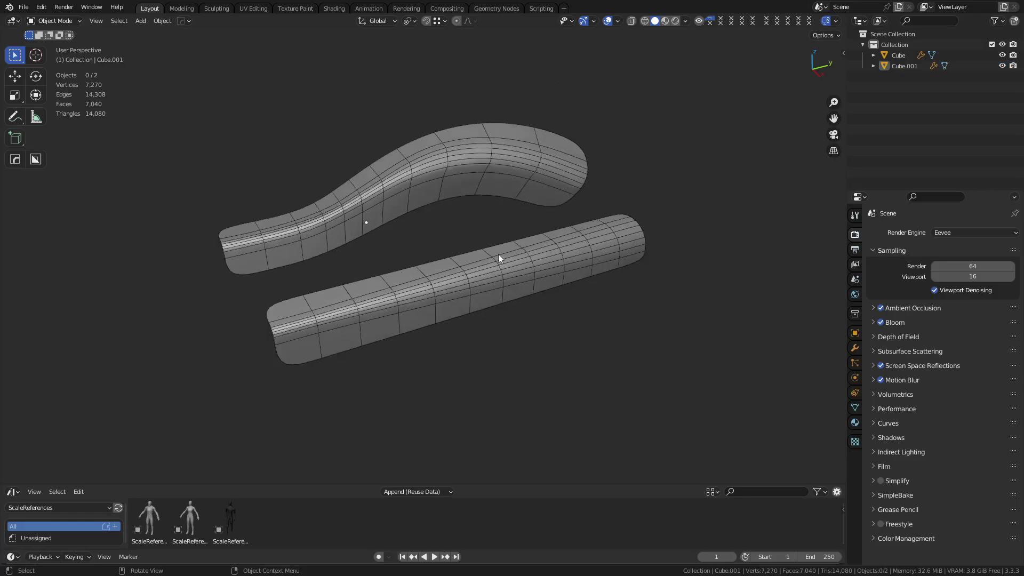
pyautogui.moveTo(498, 255); pyautogui.dragTo(569, 272, button='middle')
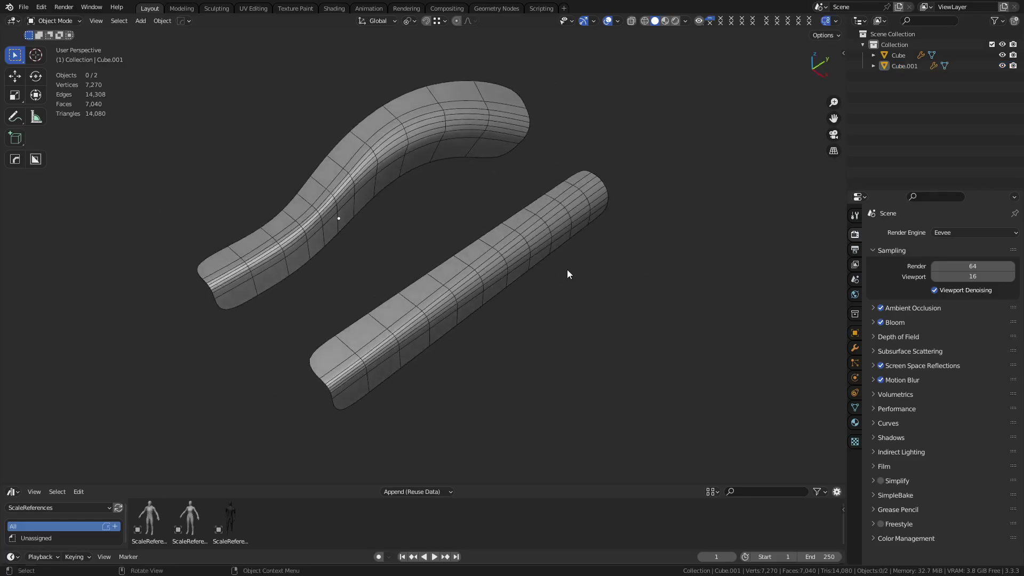
# Add a cube mesh and move it along the X axis, clear of the two existing rounded shapes
pyautogui.keyDown('shift'); pyautogui.moveTo(670, 325); pyautogui.dragTo(528, 243, button='middle'); pyautogui.keyUp('shift')
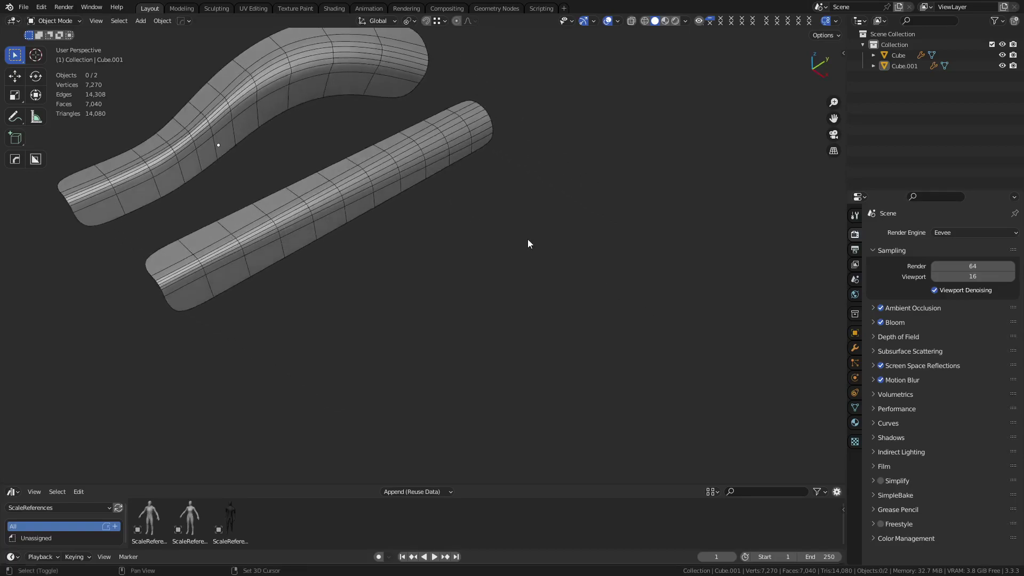
pyautogui.hotkey('shift', 'a')
pyautogui.moveTo(527, 239)
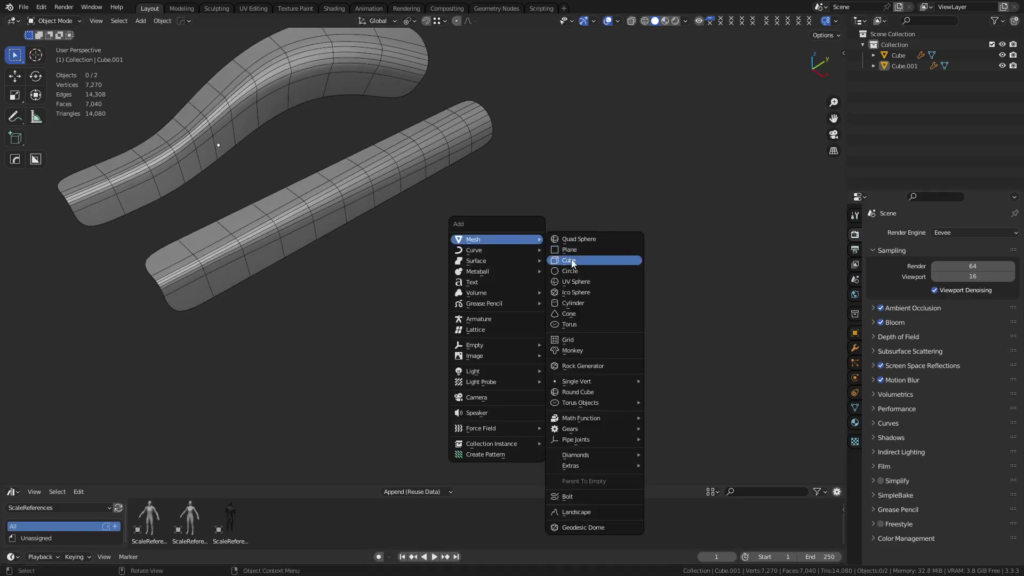
pyautogui.click(587, 256)
pyautogui.press('Tab')
pyautogui.click(393, 289)
pyautogui.press('Tab')
pyautogui.click(348, 289)
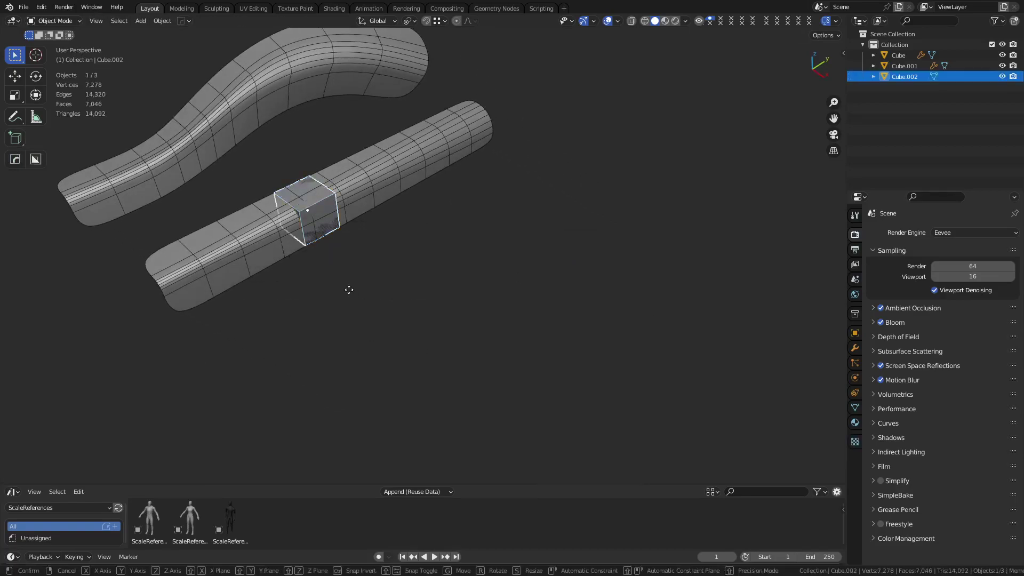
pyautogui.press('g')
pyautogui.press('y')
pyautogui.click(495, 375)
# Stretch the cube into a long bar by moving its far end face about 22.8 m along Y
pyautogui.press('Tab')
pyautogui.click(461, 291)
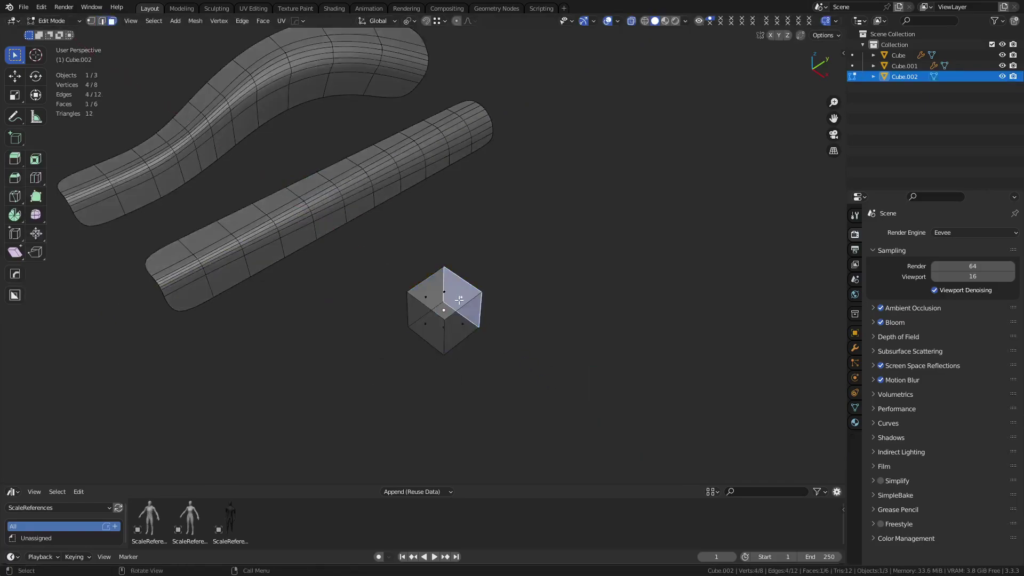
pyautogui.press('g')
pyautogui.press('y')
pyautogui.click(752, 97)
# Divide the bar along its length with eight unslid loop cuts, and turn off X-ray display
pyautogui.hotkey('ctrl', 'r')
pyautogui.scroll(7, 601, 224)
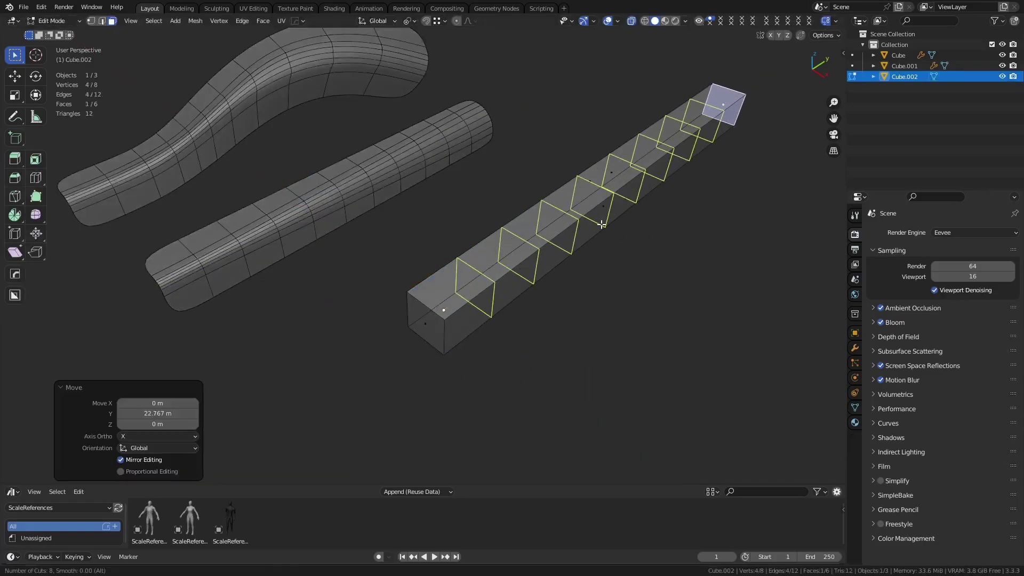
pyautogui.click(601, 224)
pyautogui.rightClick(602, 224)
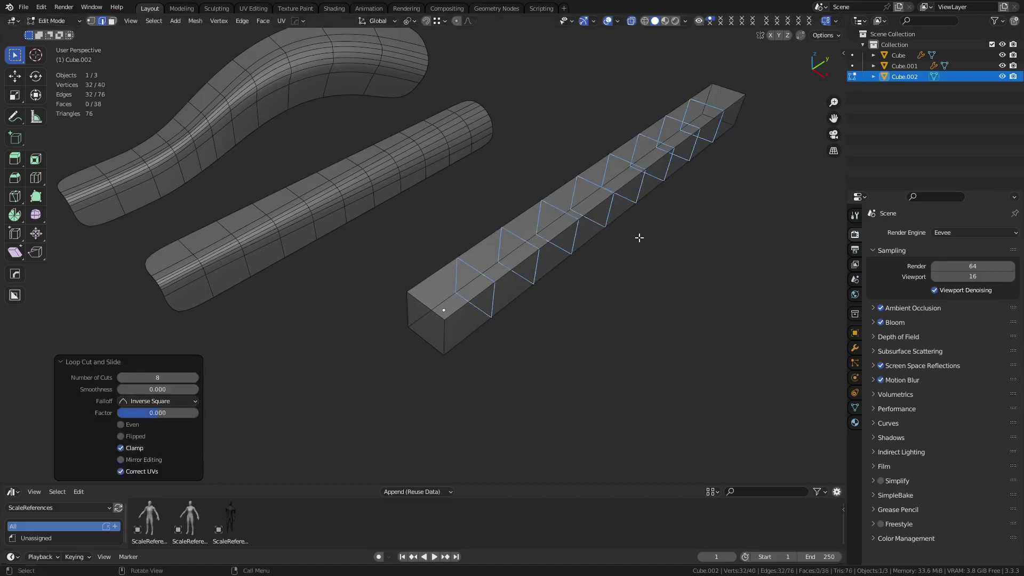
pyautogui.keyDown('shift'); pyautogui.moveTo(638, 238); pyautogui.dragTo(563, 275, button='middle'); pyautogui.keyUp('shift')
pyautogui.hotkey('alt', 'z')
pyautogui.press('Tab')
pyautogui.click(480, 273)
pyautogui.moveTo(555, 312); pyautogui.dragTo(487, 275, button='middle')
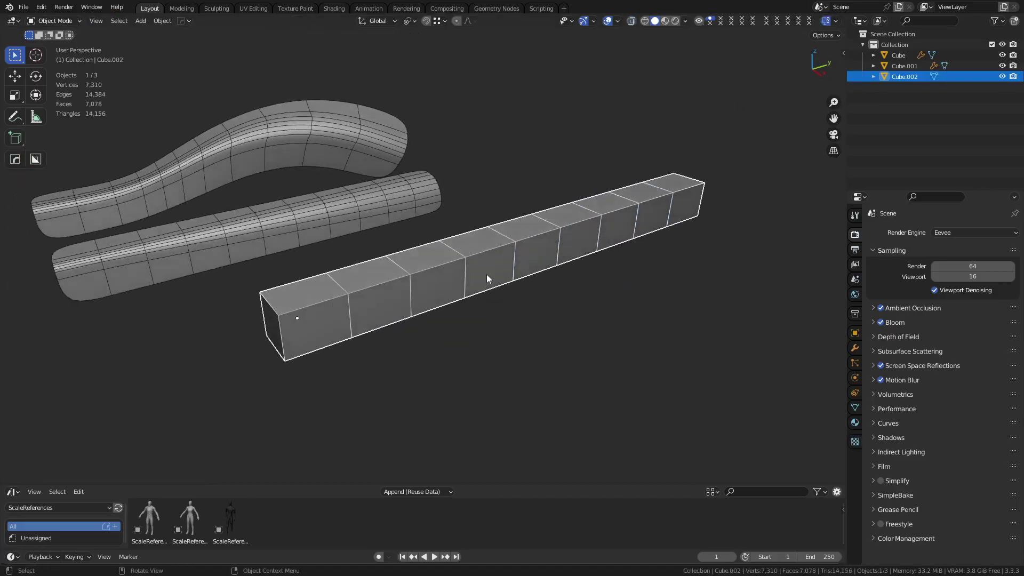
# Bevel the bar's upper front edge on the nearest segment only, with about 37% width and 8 segments
pyautogui.hotkey('ctrl', 'Tab')
pyautogui.click(527, 282)
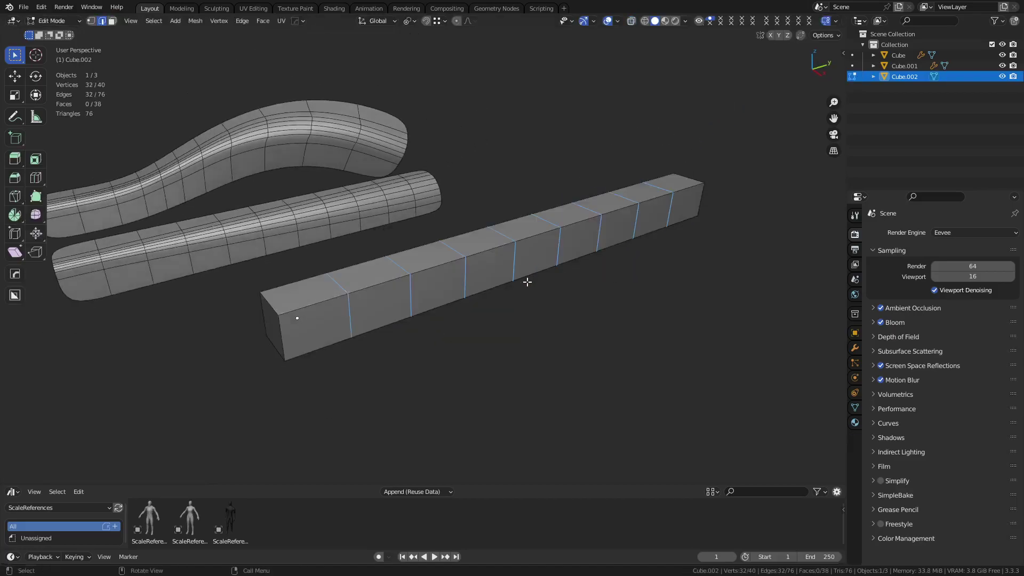
pyautogui.click(331, 298)
pyautogui.hotkey('ctrl', 'b')
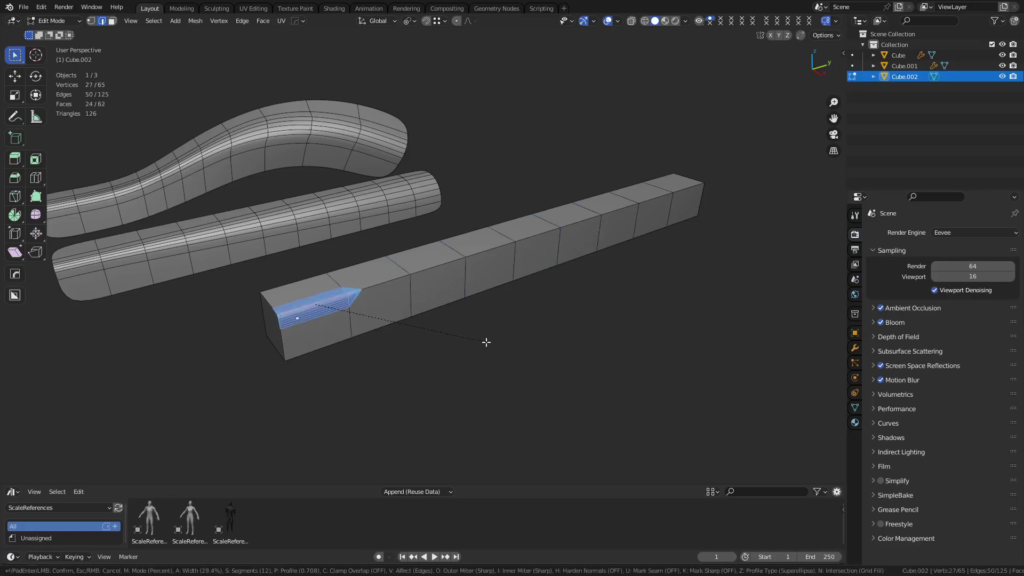
pyautogui.click(515, 347)
pyautogui.click(158, 320)
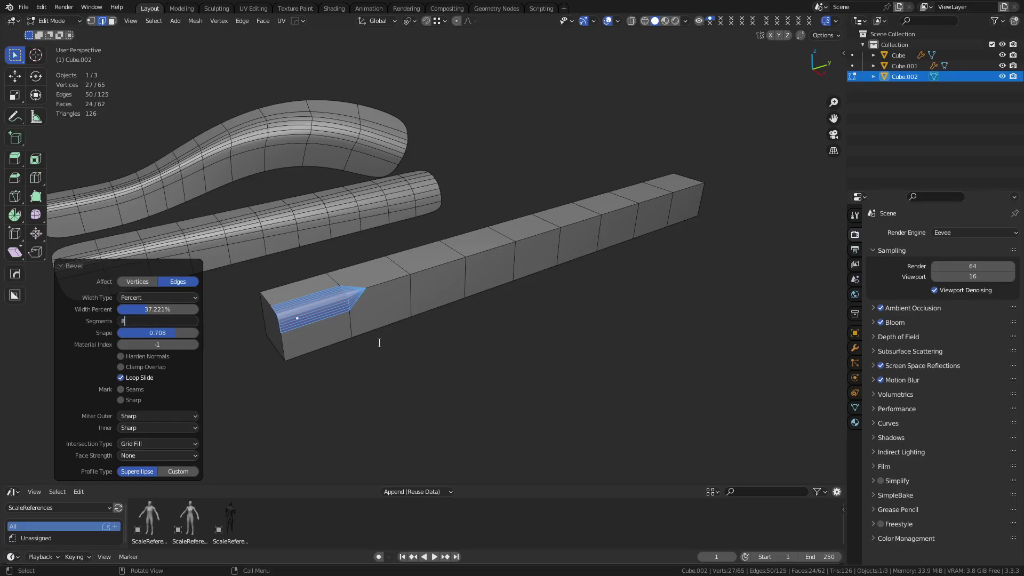
pyautogui.press('Return')
# Bevel the upper front edge of the bar's farthest segment with about 66% width and 8 segments
pyautogui.click(678, 190)
pyautogui.hotkey('ctrl', 'b')
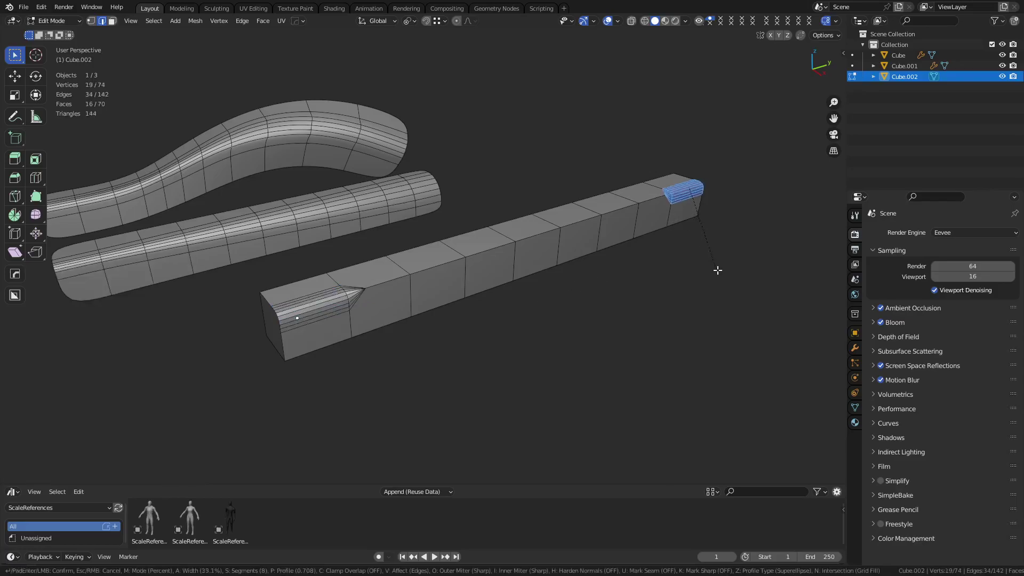
pyautogui.click(730, 278)
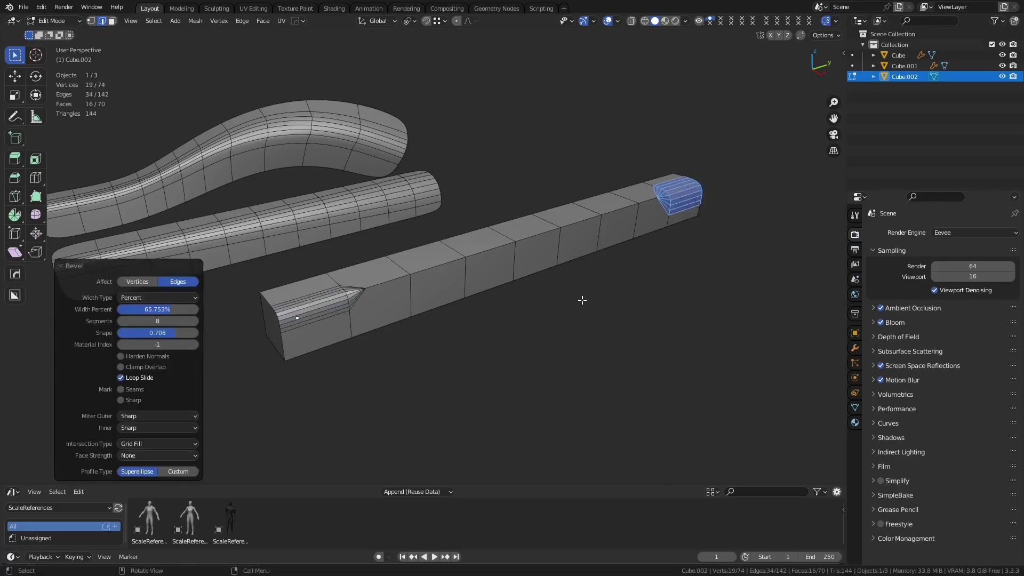
# Connect the top-side corner vertices of the two end bevels with an edge line across the bar's top faces
pyautogui.moveTo(582, 301); pyautogui.dragTo(568, 329, button='middle')
pyautogui.press('1')
pyautogui.click(553, 328)
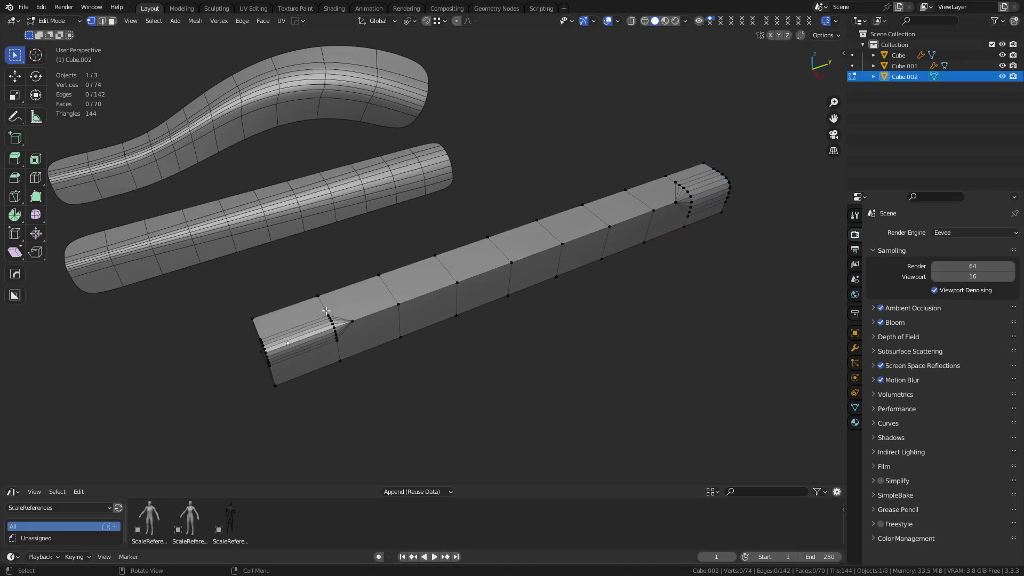
pyautogui.keyDown('shift'); pyautogui.click(673, 182); pyautogui.keyUp('shift')
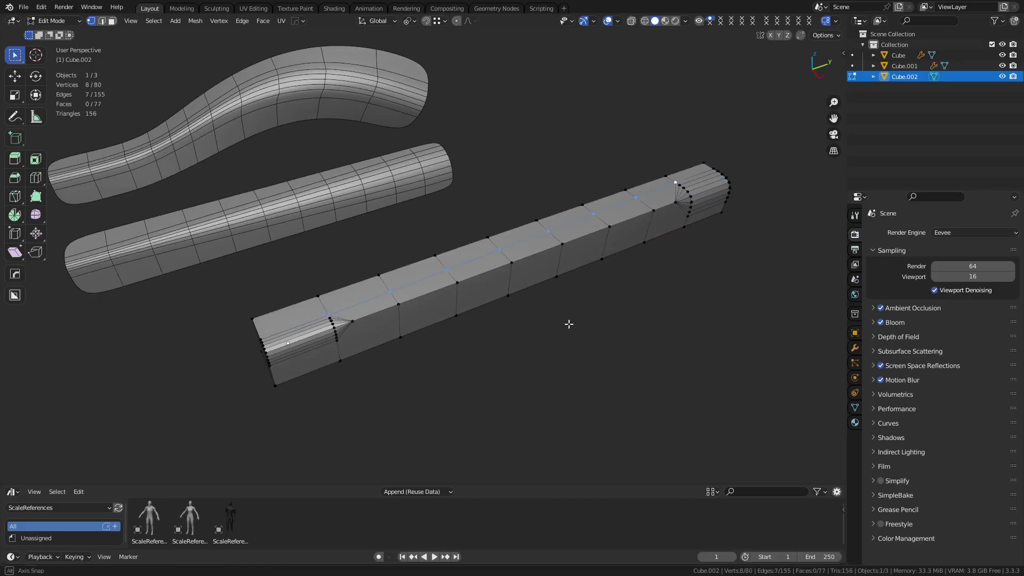
# Knife-cut a straight line across the bar's front side between the lowest inner corners of the two end bevels
pyautogui.moveTo(569, 323); pyautogui.dragTo(415, 403, button='middle')
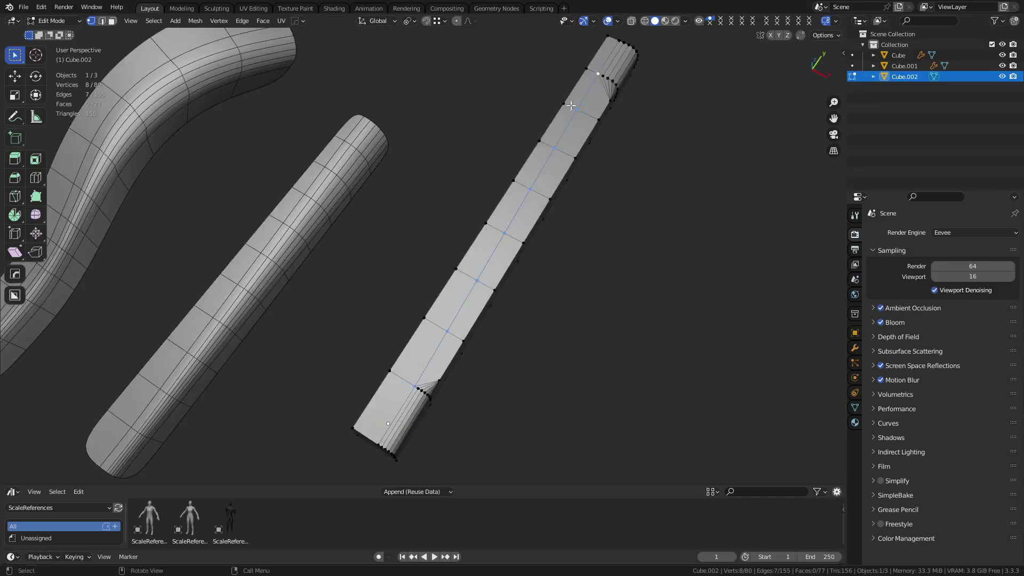
pyautogui.moveTo(598, 67); pyautogui.dragTo(542, 238, button='middle')
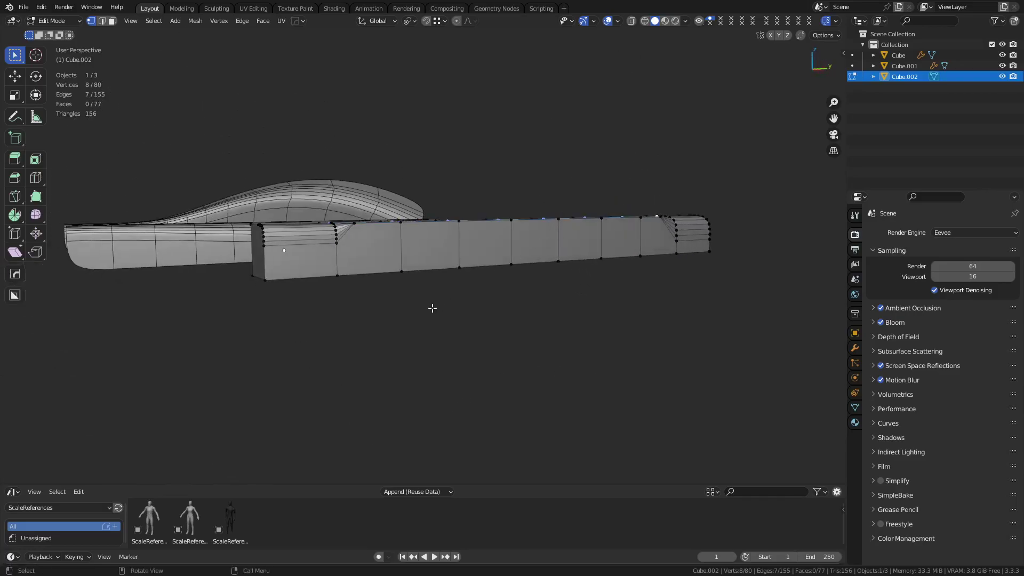
pyautogui.press('k')
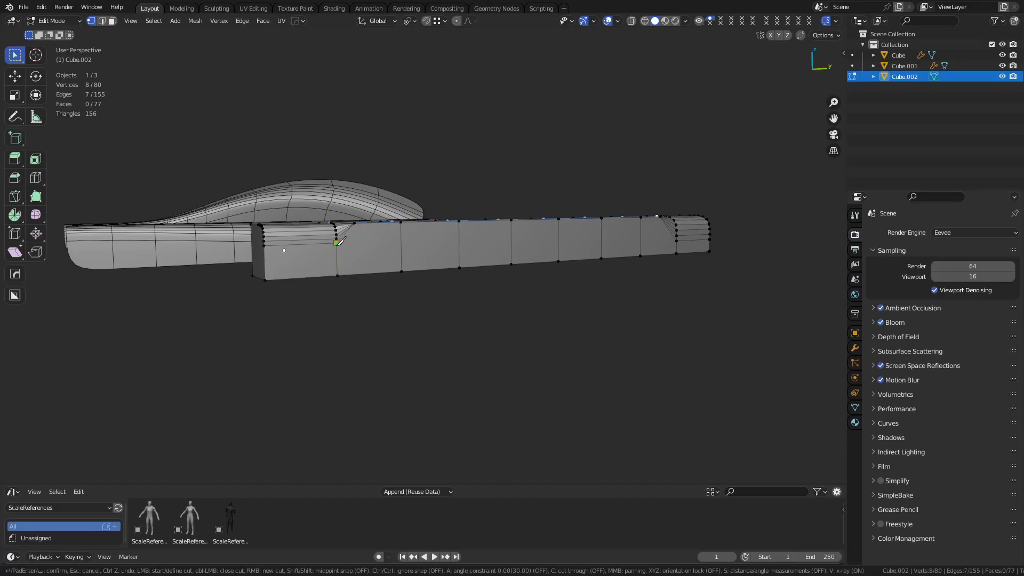
pyautogui.click(337, 243)
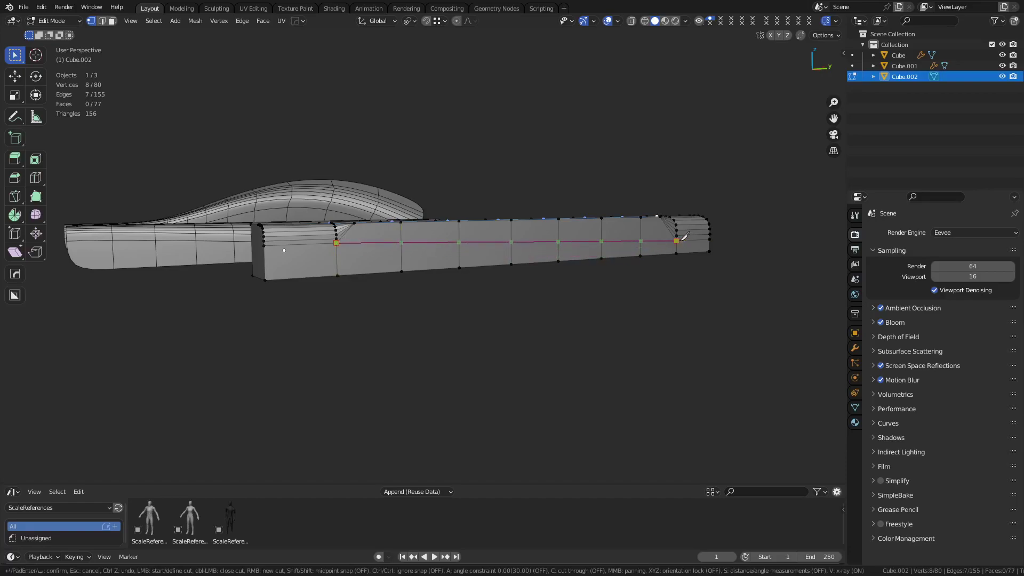
pyautogui.click(677, 241)
pyautogui.press('Return')
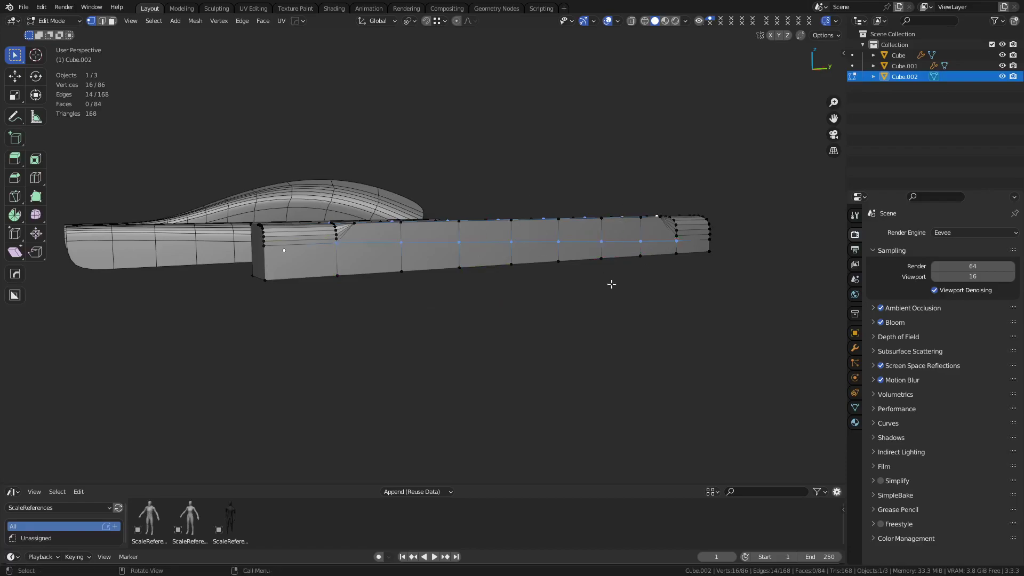
# Delete the row of original corner vertices between the two end bevels, opening the strip between the new edge lines
pyautogui.moveTo(543, 288); pyautogui.dragTo(480, 329, button='middle')
pyautogui.moveTo(409, 319); pyautogui.dragTo(366, 331, button='middle')
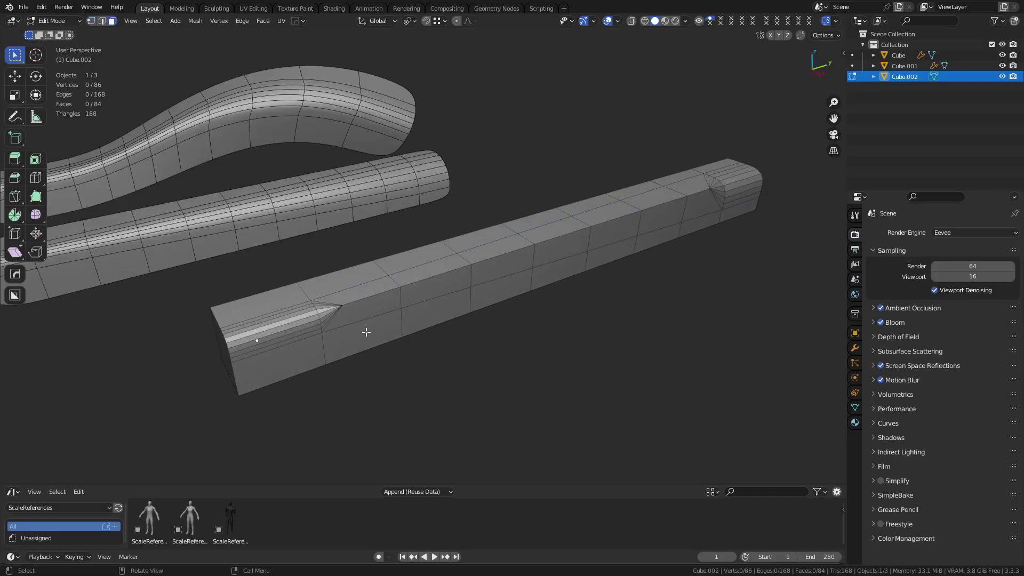
pyautogui.press('1')
pyautogui.keyDown('ctrl'); pyautogui.click(709, 188); pyautogui.keyUp('ctrl')
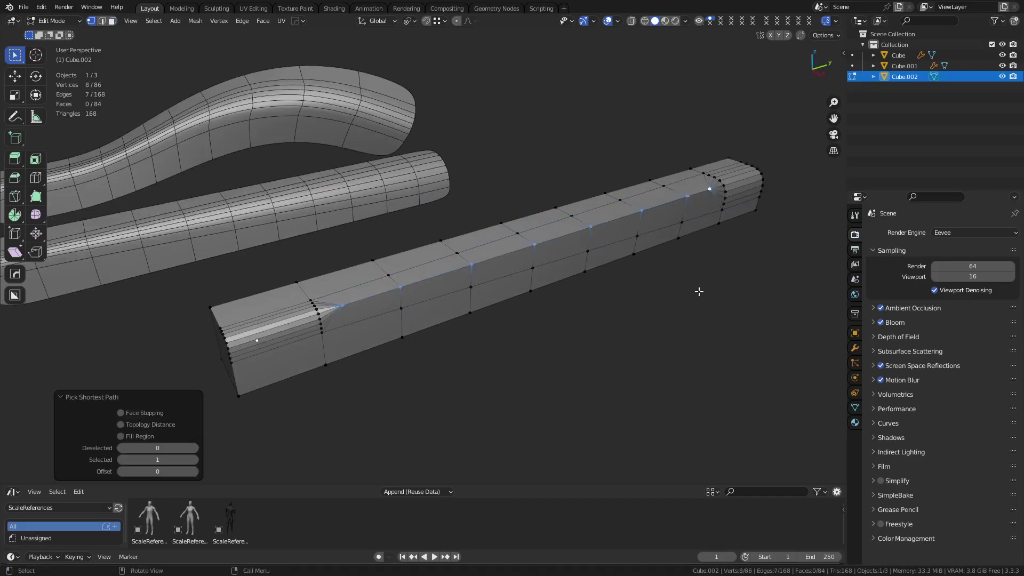
pyautogui.press('x')
pyautogui.click(689, 267)
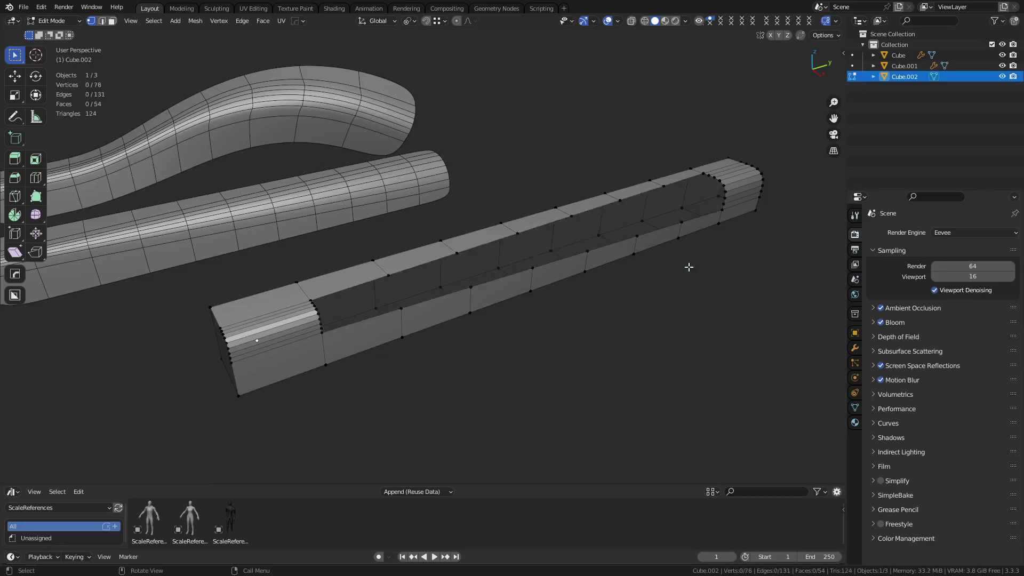
# Grid fill the open strip between the end bevels with a span of 8, and return to Object Mode
pyautogui.press('2')
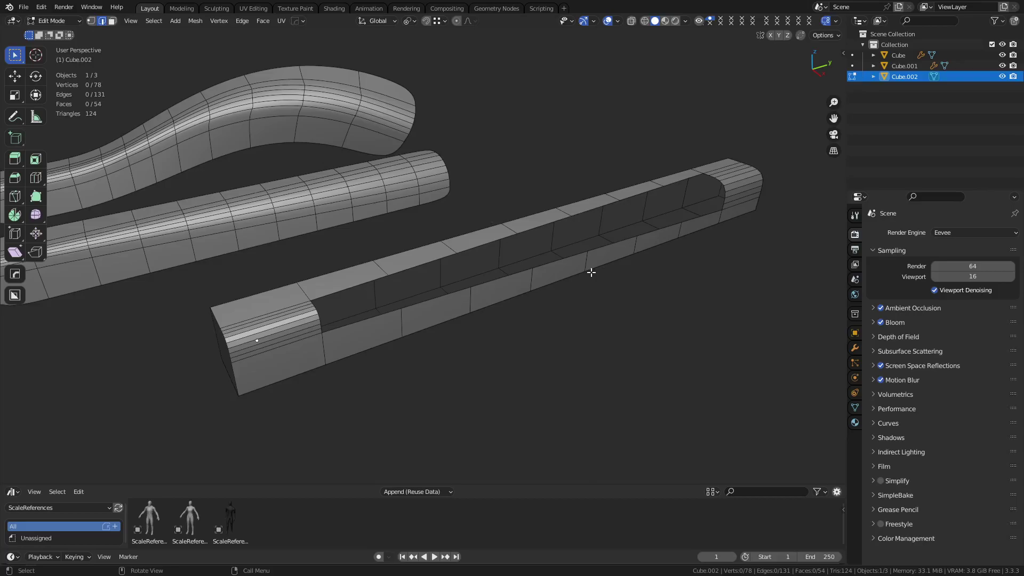
pyautogui.keyDown('alt'); pyautogui.click(561, 261); pyautogui.keyUp('alt')
pyautogui.hotkey('ctrl', 'f')
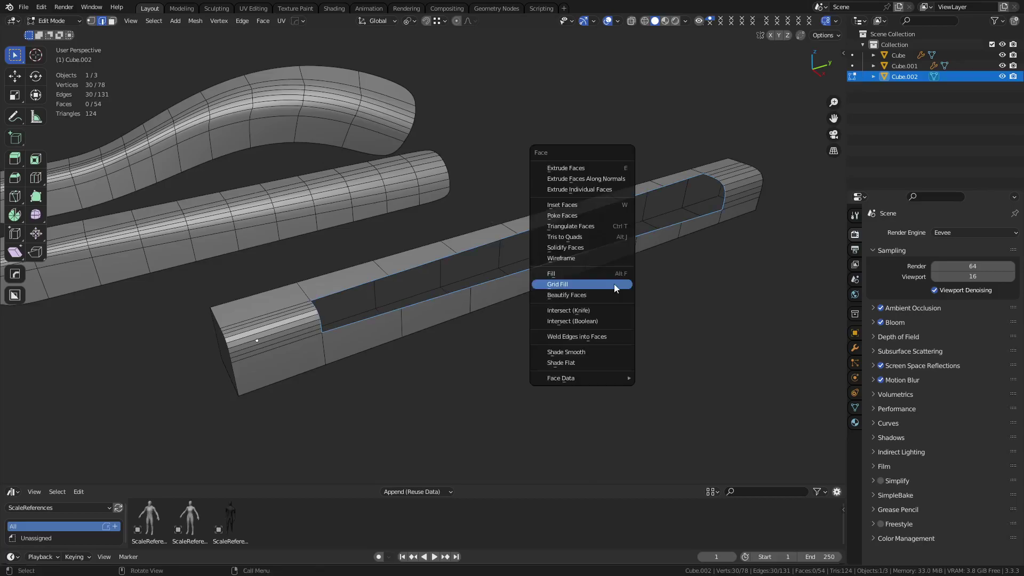
pyautogui.click(614, 287)
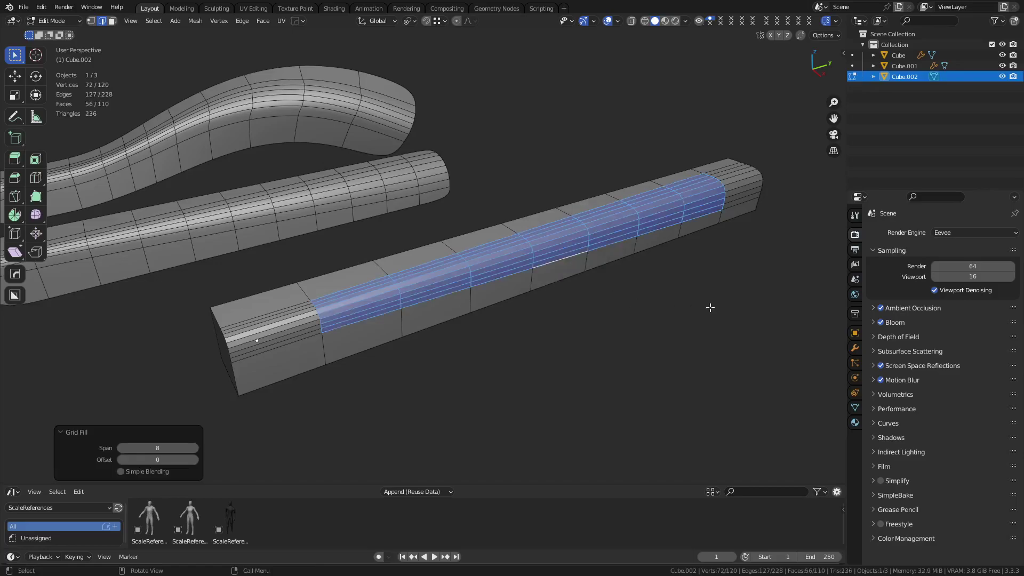
pyautogui.hotkey('ctrl', 'Tab')
pyautogui.click(631, 313)
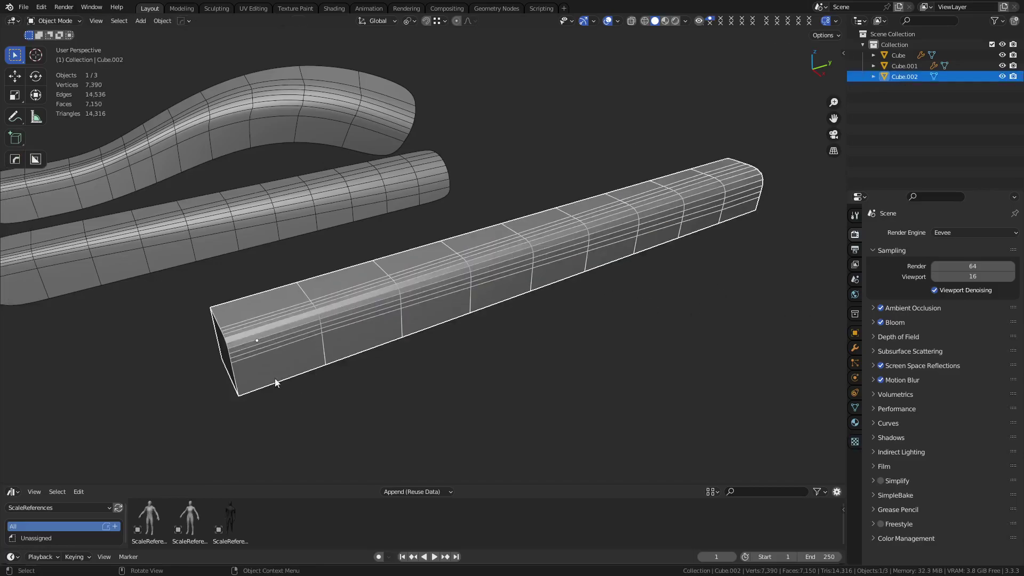
# Examine the top faces bordering the blended bevel, and compare the whole bar with the two existing shapes
pyautogui.press('Tab')
pyautogui.hotkey('alt', 'a')
pyautogui.click(266, 303)
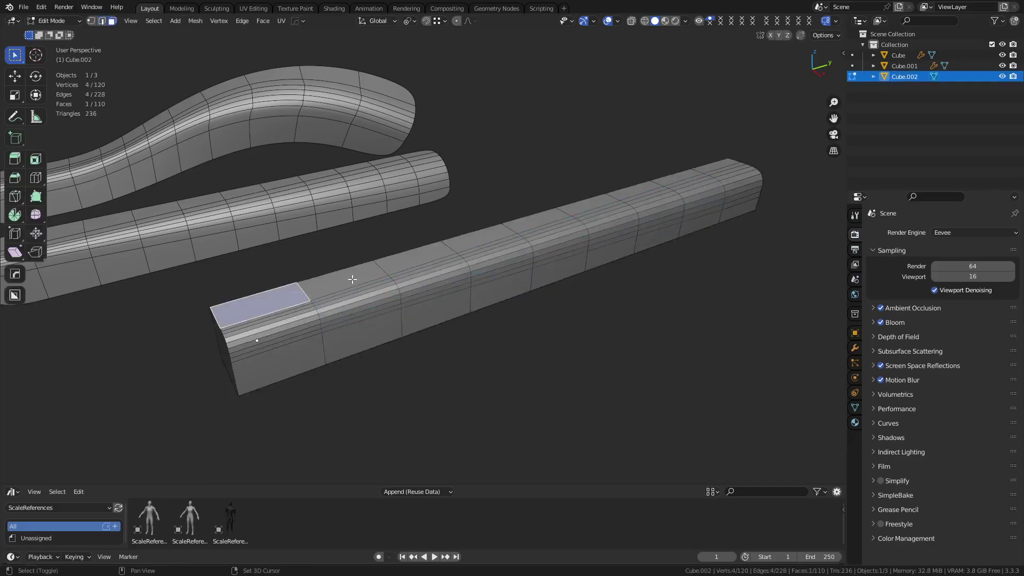
pyautogui.keyDown('shift'); pyautogui.click(347, 278); pyautogui.keyUp('shift')
pyautogui.keyDown('shift'); pyautogui.click(459, 238); pyautogui.keyUp('shift')
pyautogui.hotkey('ctrl', 'Tab')
pyautogui.click(597, 258)
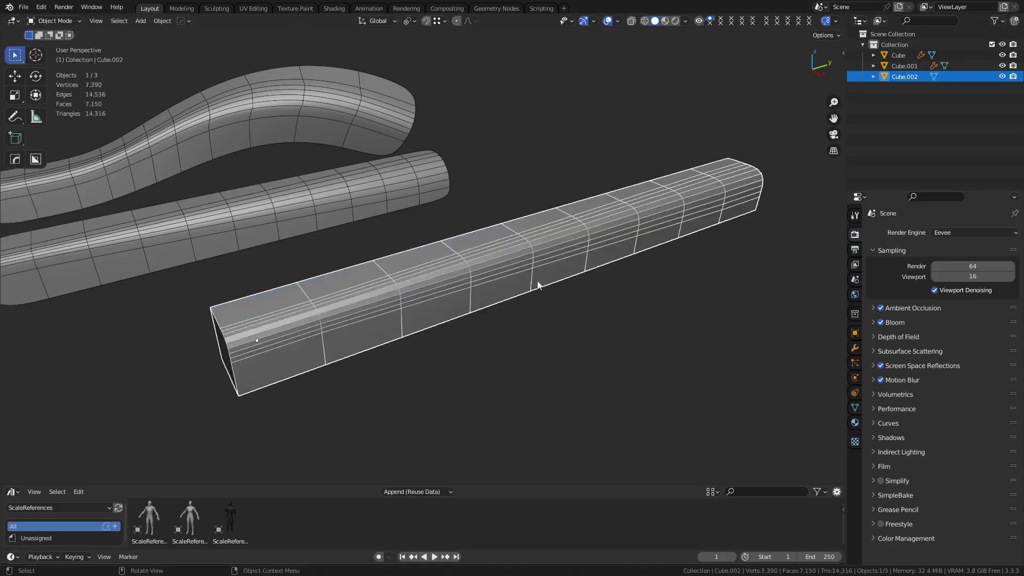
pyautogui.moveTo(538, 284); pyautogui.dragTo(565, 307, button='middle')
pyautogui.scroll(-4, 565, 308)
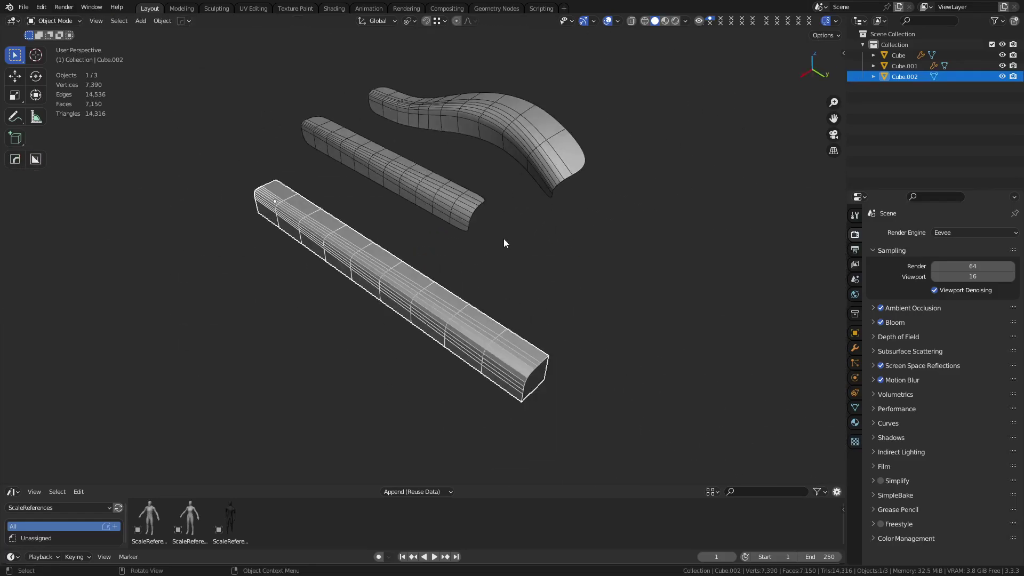
pyautogui.moveTo(504, 240); pyautogui.dragTo(587, 289, button='middle')
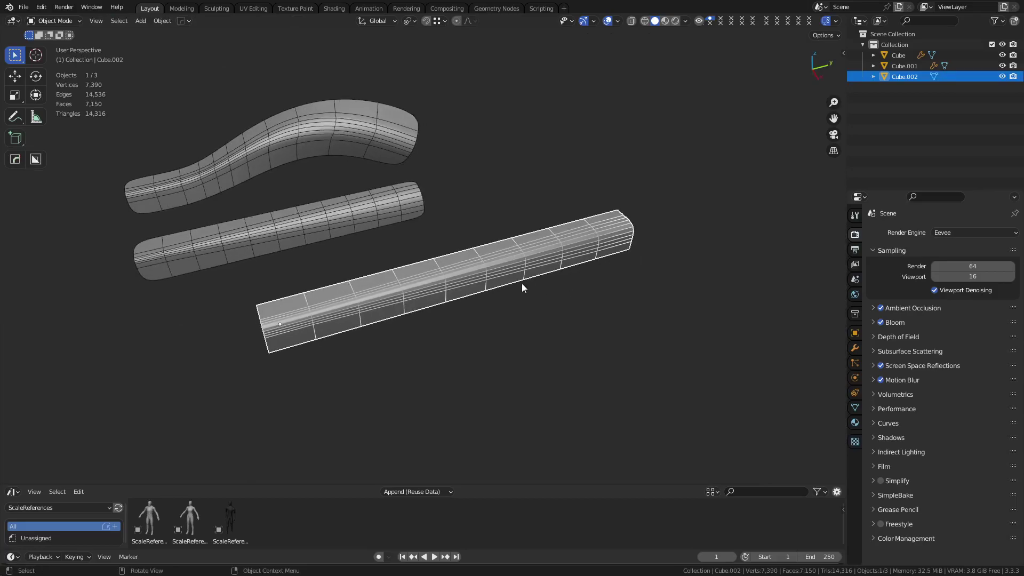
# Undo the grid fill, vertex deletion, connecting cuts and far-end bevel, keeping the near-end bevel
pyautogui.hotkey('ctrl', 'z')
pyautogui.hotkey('ctrl', 'z')
pyautogui.hotkey('ctrl', 'z')
pyautogui.hotkey('ctrl', 'z')
pyautogui.hotkey('ctrl', 'z')
pyautogui.hotkey('ctrl', 'z')
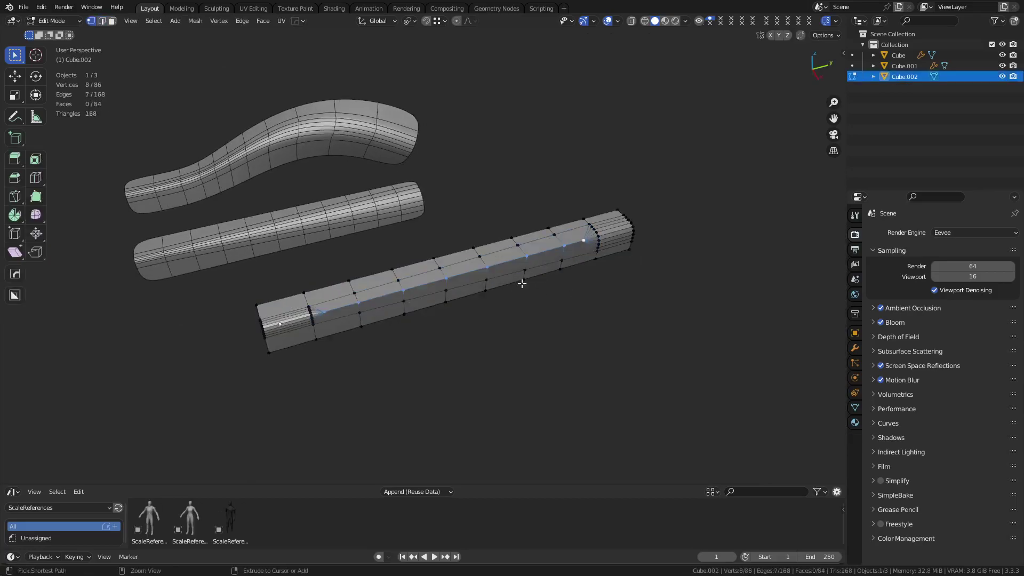
pyautogui.hotkey('ctrl', 'z')
pyautogui.hotkey('ctrl', 'z')
pyautogui.hotkey('ctrl', 'z')
pyautogui.hotkey('ctrl', 'z')
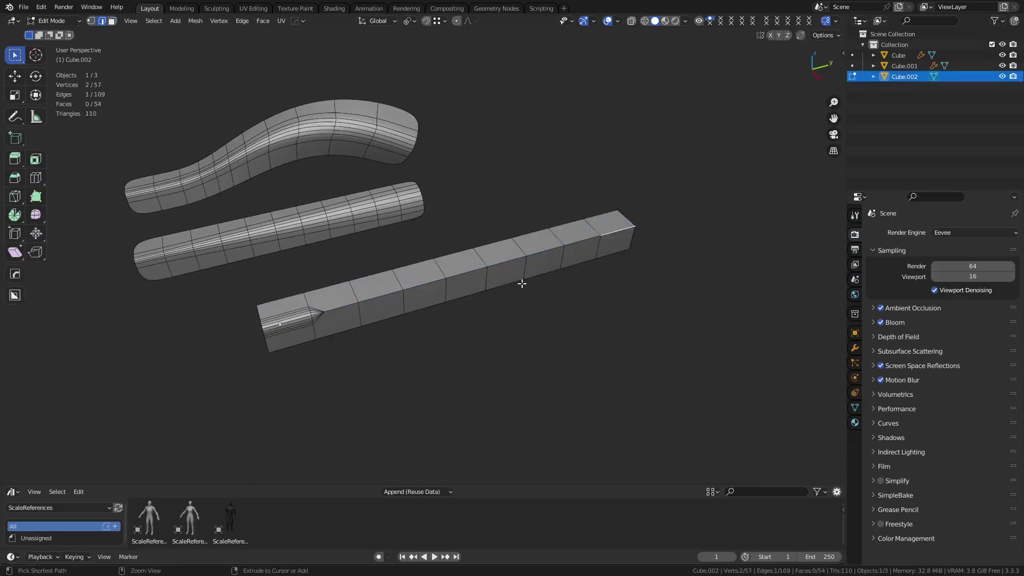
# Clear the remaining near-end bevel and lift the bar's far end face with smooth proportional editing, bending the bar
pyautogui.hotkey('ctrl', 'Tab')
pyautogui.click(479, 301)
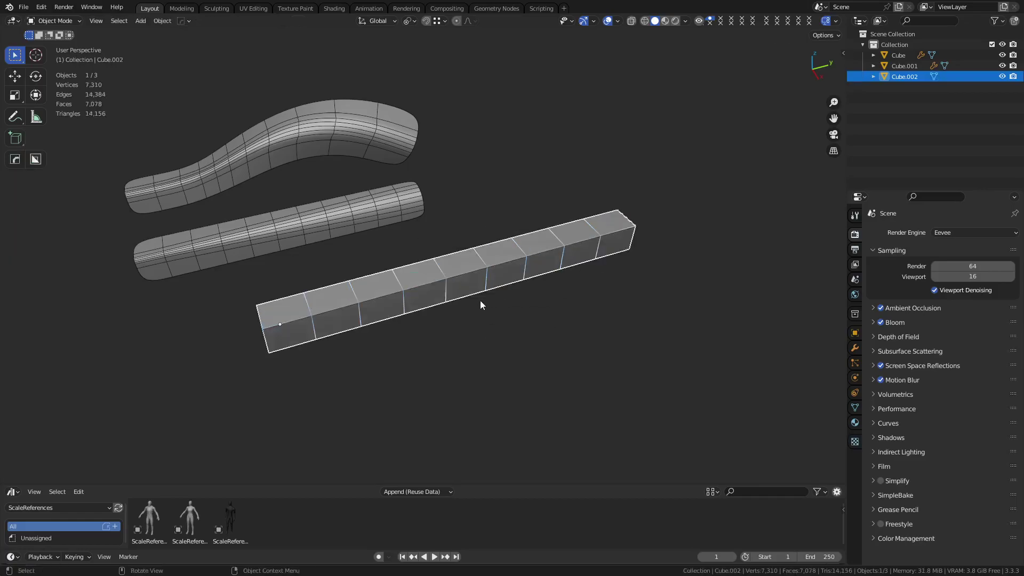
pyautogui.hotkey('ctrl', 'Tab')
pyautogui.click(510, 300)
pyautogui.hotkey('alt', 'z')
pyautogui.press('3')
pyautogui.click(625, 226)
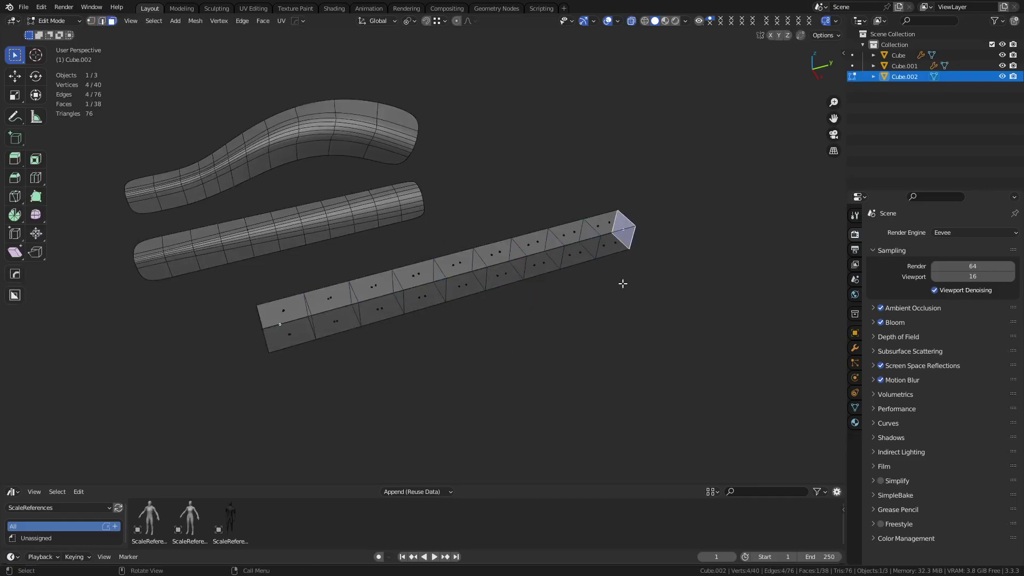
pyautogui.moveTo(622, 283); pyautogui.dragTo(564, 232, button='middle')
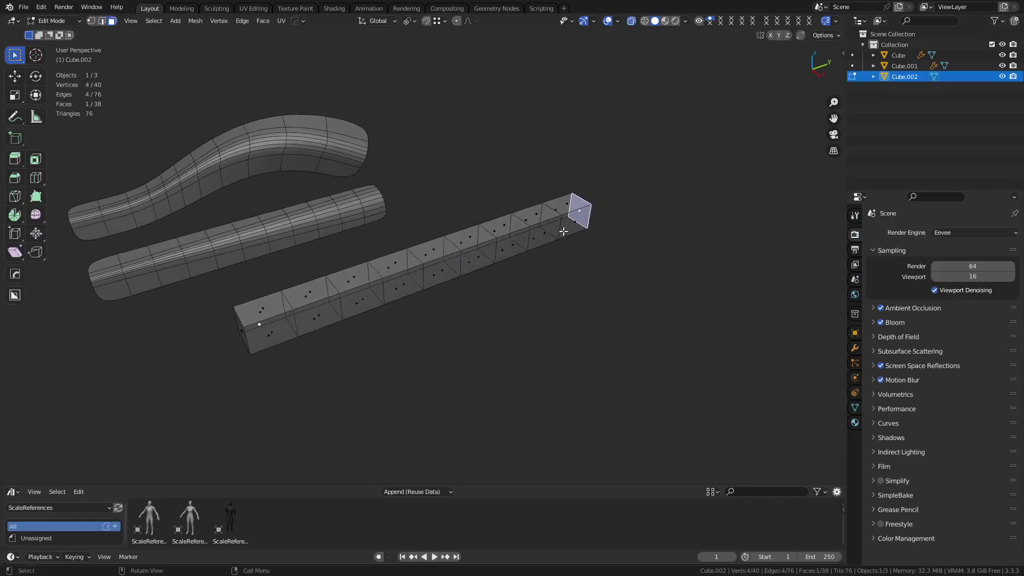
pyautogui.click(457, 21)
pyautogui.moveTo(558, 235); pyautogui.dragTo(642, 240, button='middle')
pyautogui.press('g')
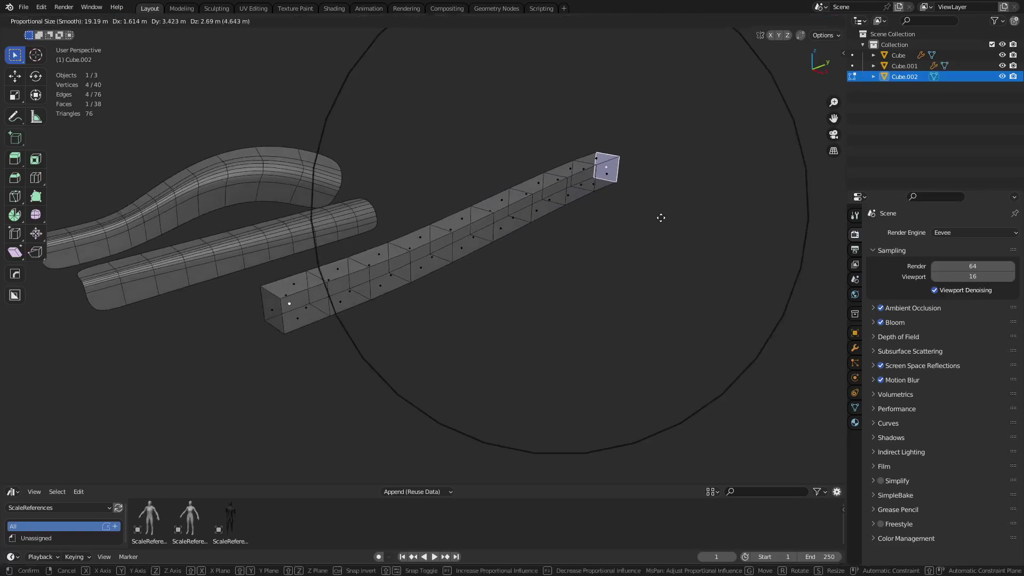
pyautogui.click(615, 192)
# Rotate the far end face about 32° in the view and move it sideways with proportional editing, shaping an S-curve
pyautogui.moveTo(664, 200); pyautogui.dragTo(707, 214, button='middle')
pyautogui.press('r')
pyautogui.click(610, 286)
pyautogui.press('g')
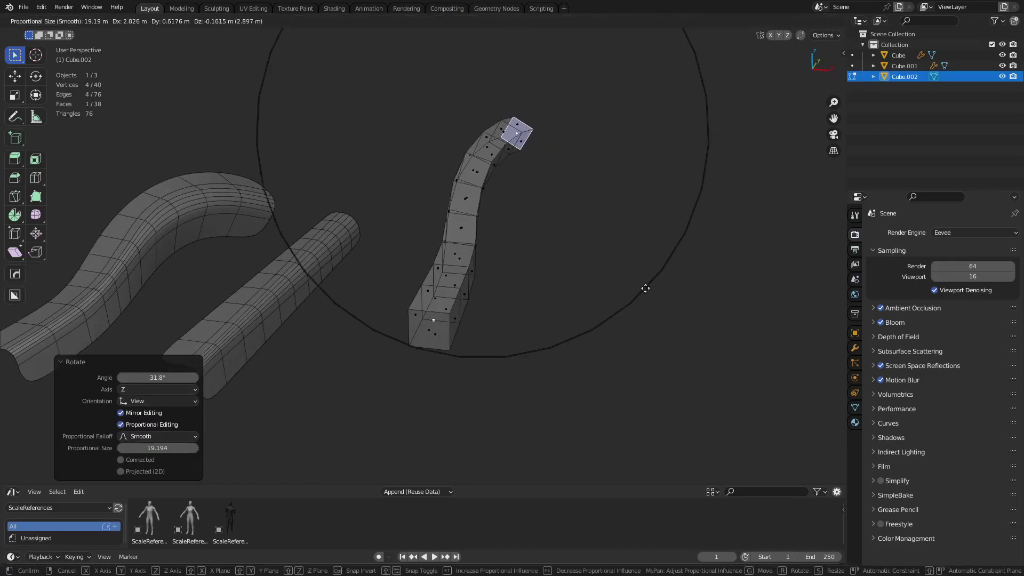
pyautogui.scroll(-3, 681, 290)
pyautogui.scroll(2, 680, 290)
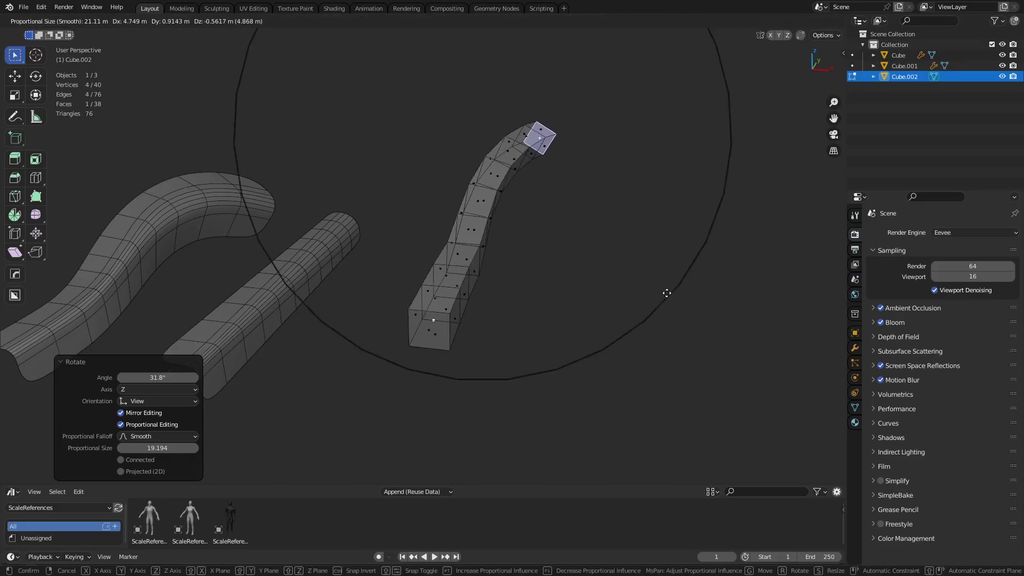
pyautogui.click(667, 293)
pyautogui.hotkey('alt', 'a')
pyautogui.moveTo(619, 266); pyautogui.dragTo(526, 298, button='middle')
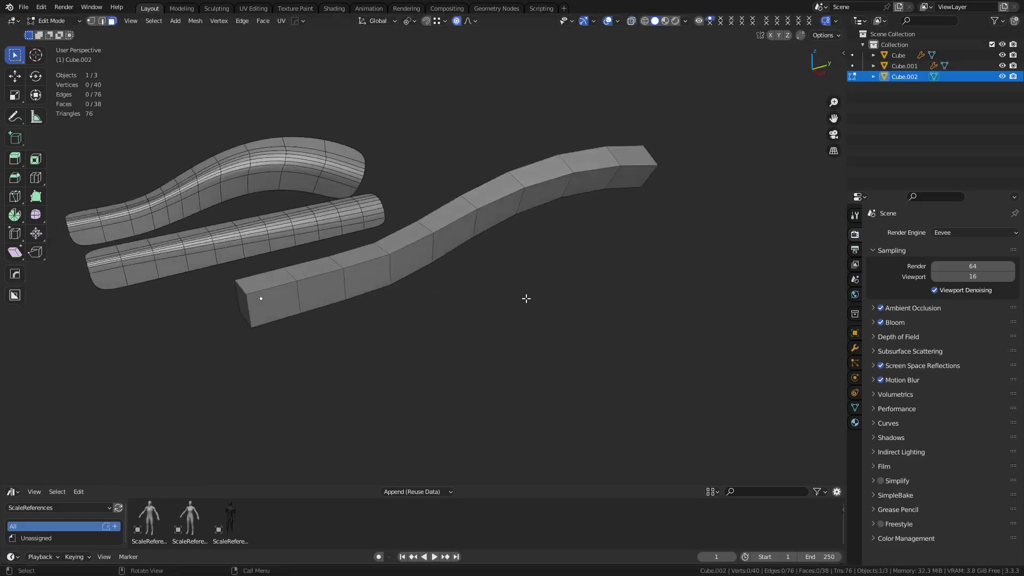
# Bevel the upper front edge of the near end segment with 8 segments and a width of about 29 percent
pyautogui.hotkey('ctrl', 'Tab')
pyautogui.press('Escape')
pyautogui.press('2')
pyautogui.click(317, 283)
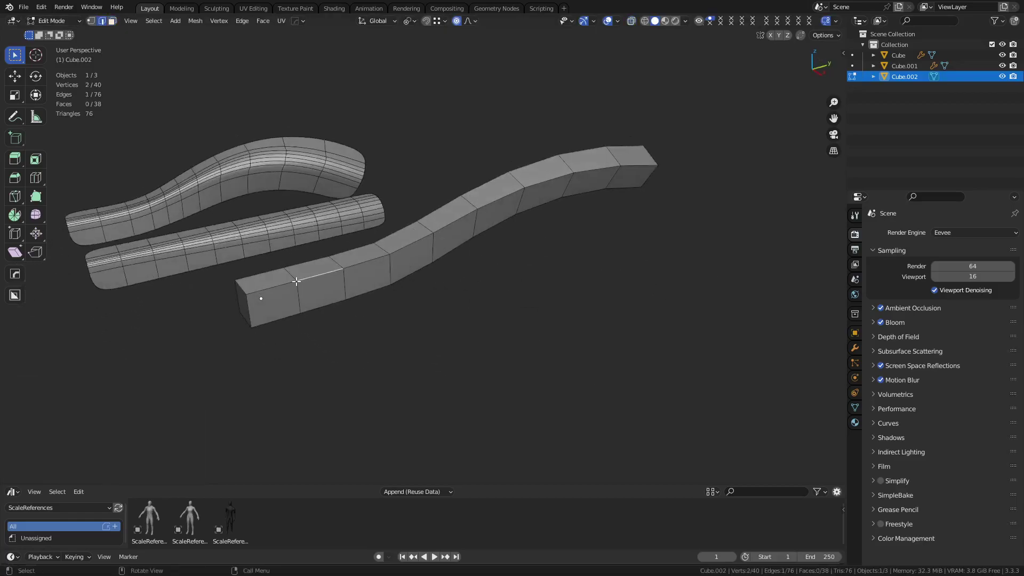
pyautogui.click(270, 285)
pyautogui.moveTo(379, 268); pyautogui.dragTo(473, 288, button='middle')
pyautogui.scroll(2, 474, 288)
pyautogui.hotkey('ctrl', 'b')
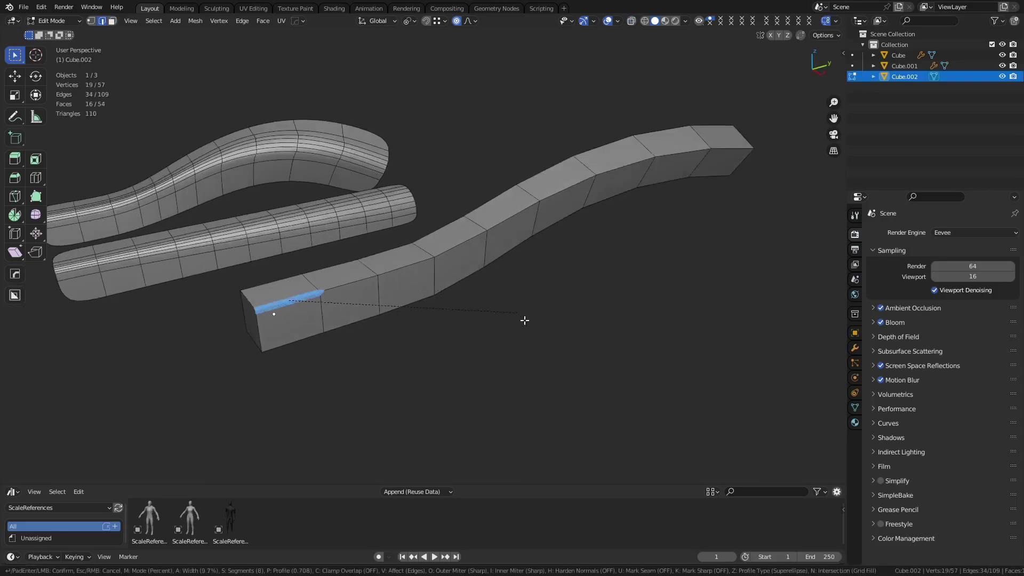
pyautogui.click(590, 338)
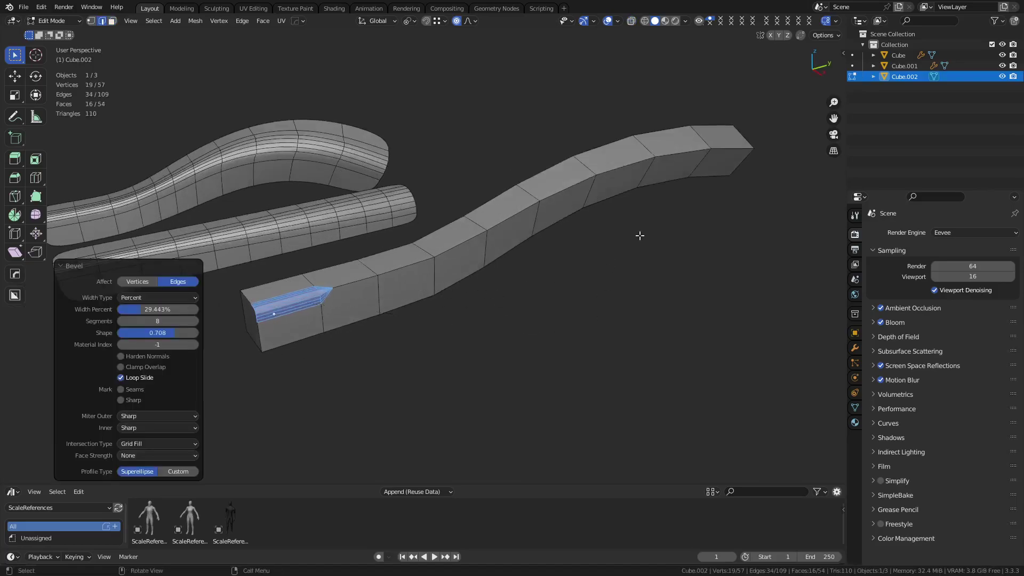
# Bevel the matching edge of the far end segment with 8 segments and a much larger width than the near end
pyautogui.click(730, 151)
pyautogui.hotkey('ctrl', 'b')
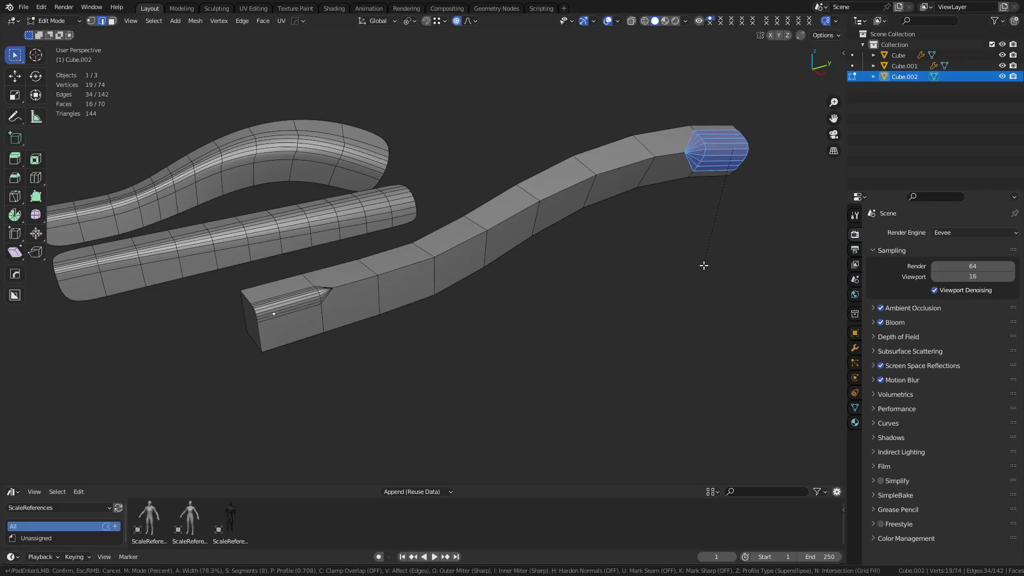
pyautogui.click(687, 250)
# Try to connect the lower corner vertices of the two end bevels along the side faces
pyautogui.press('1')
pyautogui.click(333, 302)
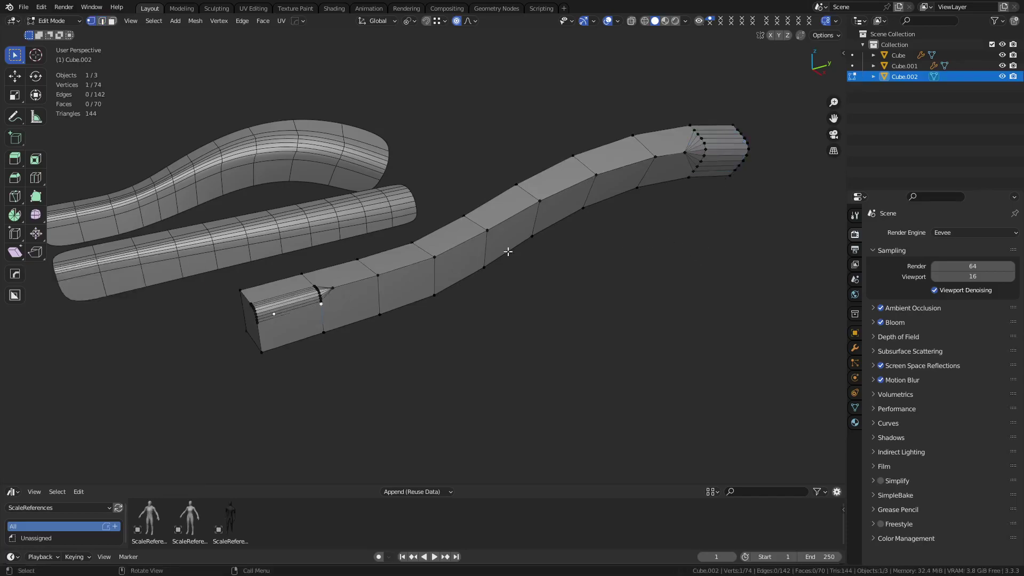
pyautogui.keyDown('shift'); pyautogui.click(690, 176); pyautogui.keyUp('shift')
pyautogui.moveTo(665, 258); pyautogui.dragTo(659, 238, button='middle')
pyautogui.press('j')
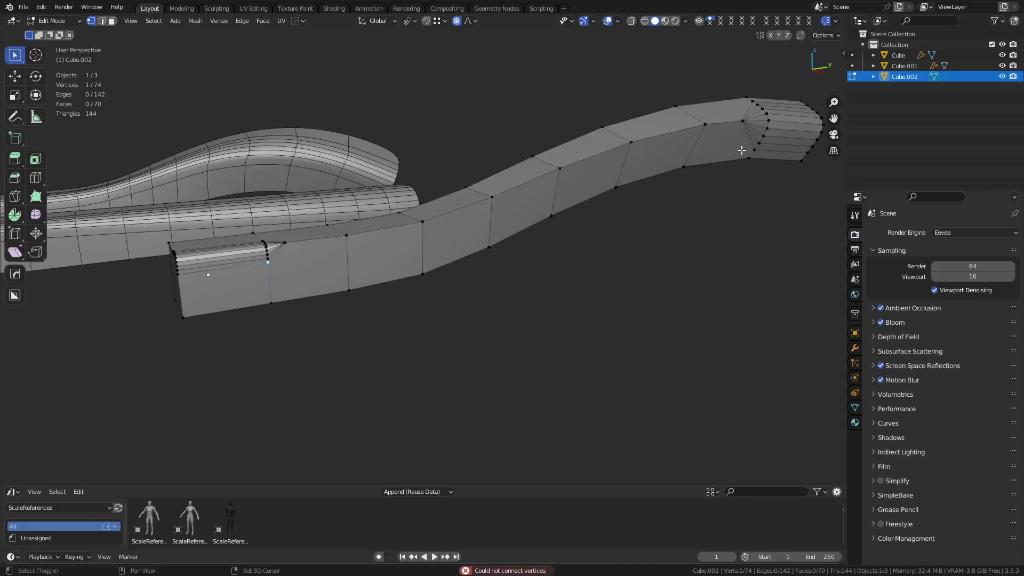
pyautogui.press('j')
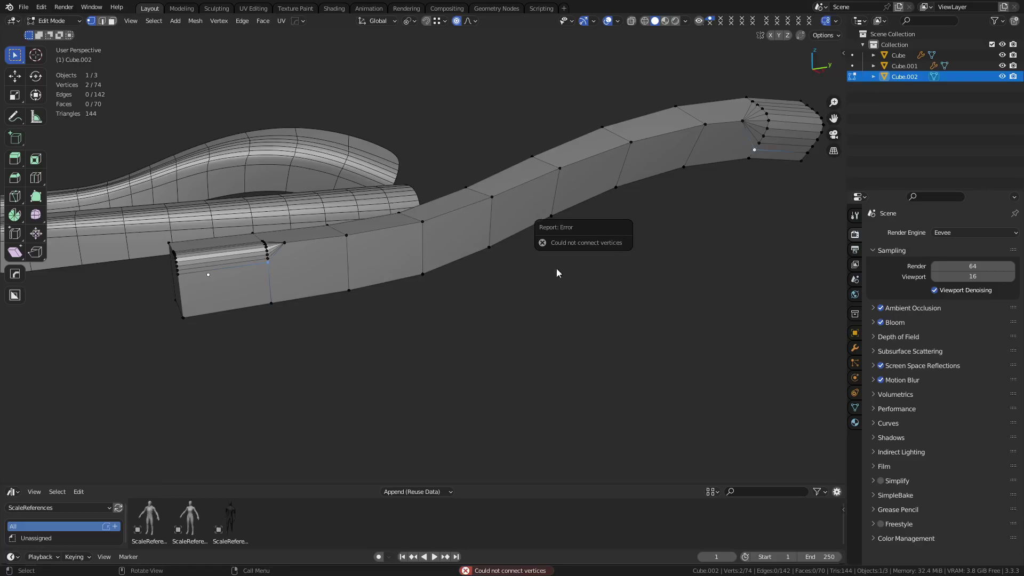
# Try to connect the upper corner vertices of the two end bevels across the top faces
pyautogui.moveTo(450, 286); pyautogui.dragTo(464, 317, button='middle')
pyautogui.click(305, 330)
pyautogui.click(307, 343)
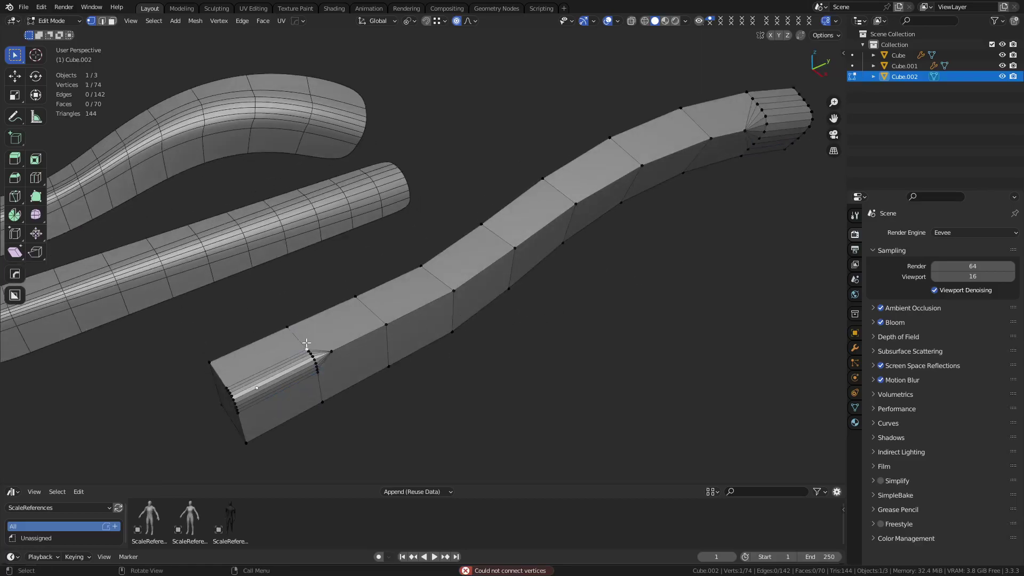
pyautogui.keyDown('shift'); pyautogui.click(754, 93); pyautogui.keyUp('shift')
pyautogui.press('j')
pyautogui.moveTo(498, 319)
pyautogui.mouseDown(button='middle')
pyautogui.moveTo(536, 352)
pyautogui.moveTo(577, 303)
pyautogui.moveTo(535, 304)
pyautogui.mouseUp(button='middle')
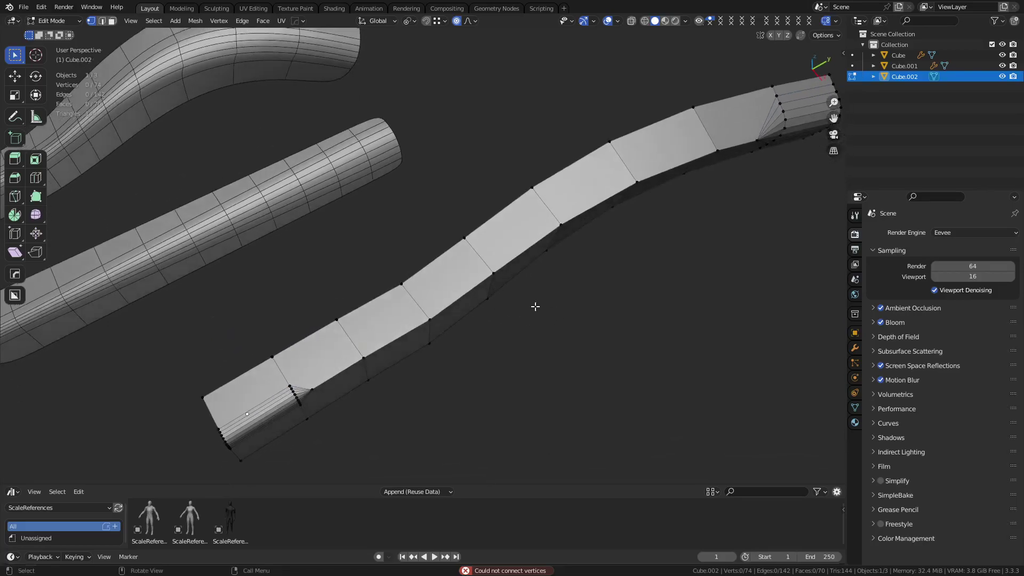
pyautogui.press('k')
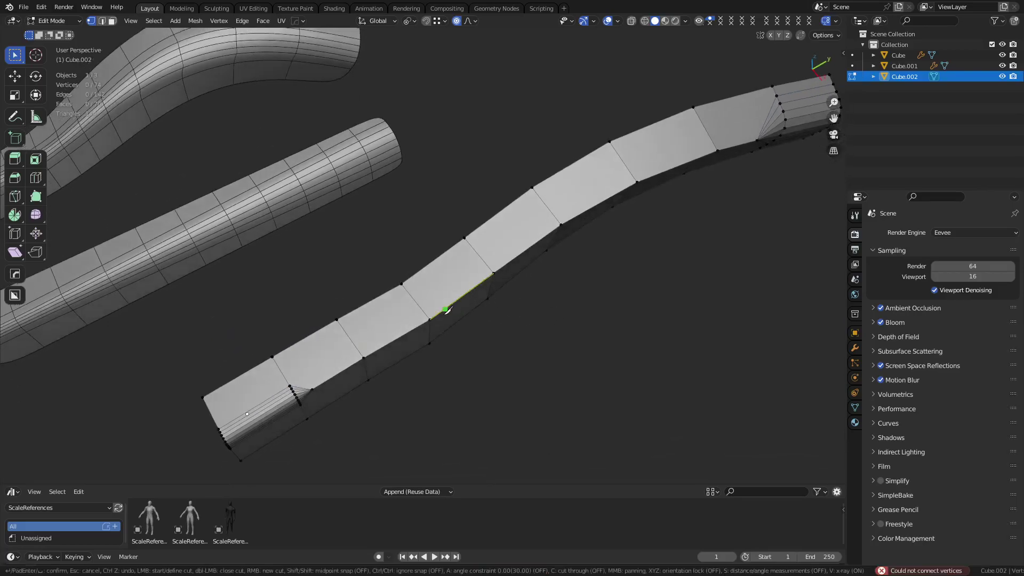
pyautogui.click(290, 385)
pyautogui.click(355, 346)
pyautogui.click(420, 306)
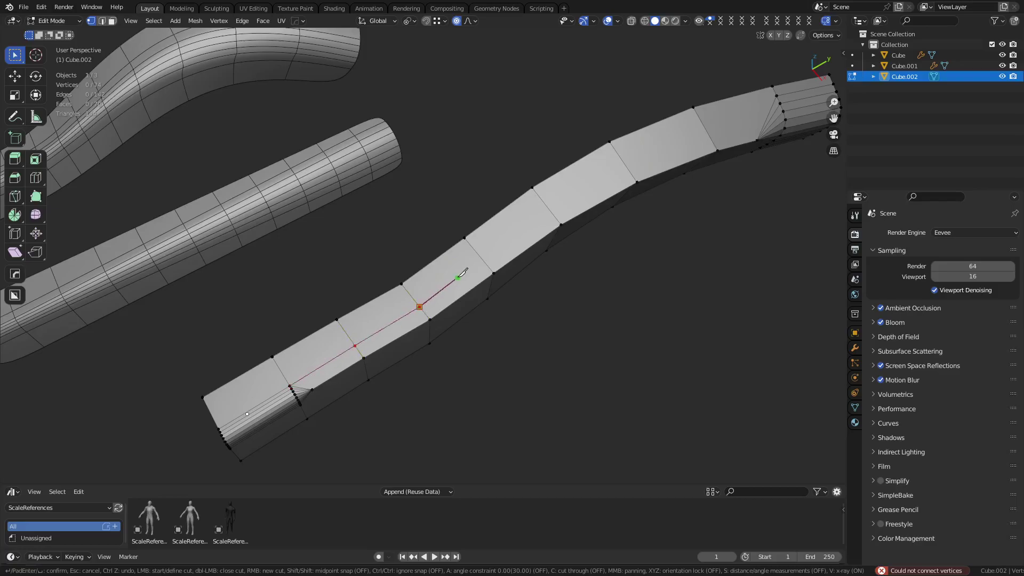
pyautogui.click(482, 260)
pyautogui.click(553, 214)
pyautogui.press('Escape')
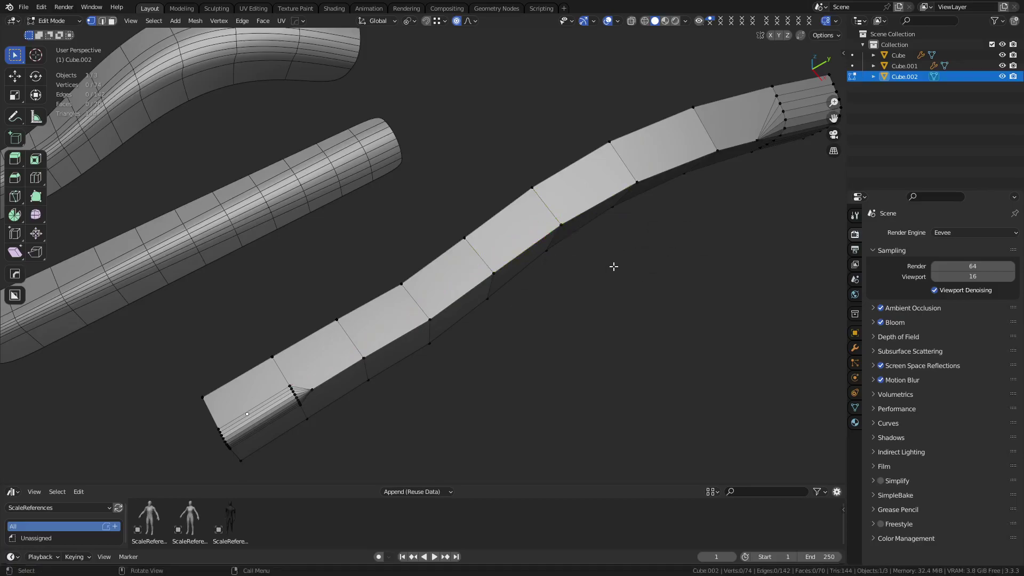
# Knife-cut the top faces segment by segment from the near bevel's upper corner to the far bevel's upper corner
pyautogui.keyDown('shift'); pyautogui.moveTo(615, 268); pyautogui.dragTo(560, 287, button='middle'); pyautogui.keyUp('shift')
pyautogui.scroll(1, 558, 290)
pyautogui.press('k')
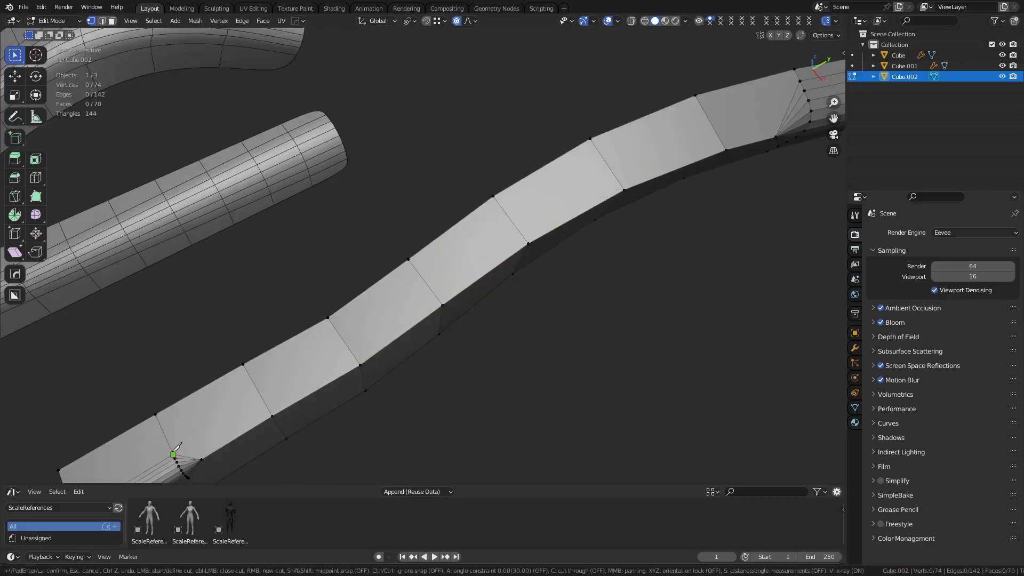
pyautogui.click(174, 454)
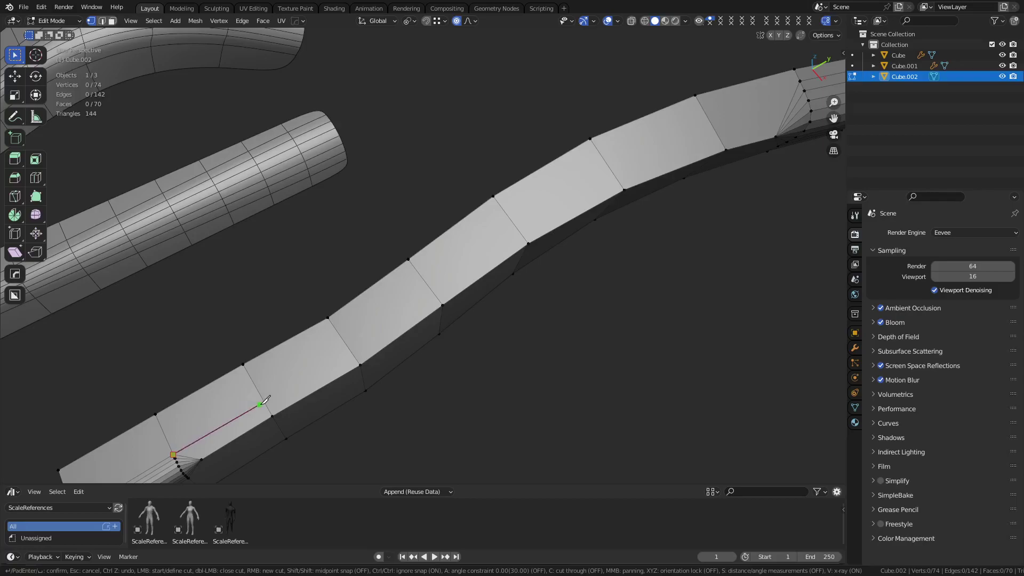
pyautogui.click(265, 404)
pyautogui.click(350, 350)
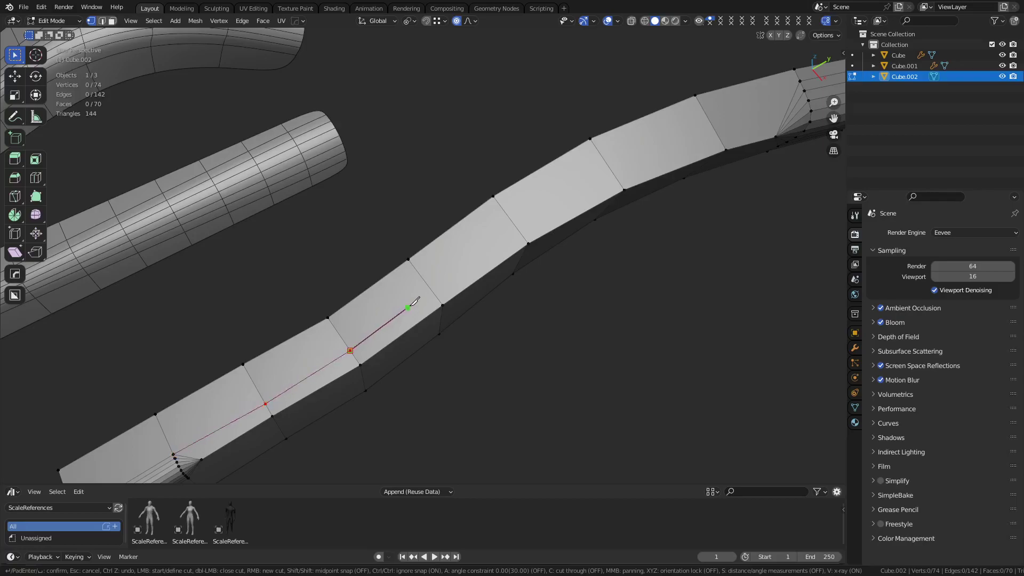
pyautogui.click(432, 291)
pyautogui.click(516, 228)
pyautogui.click(609, 166)
pyautogui.click(707, 116)
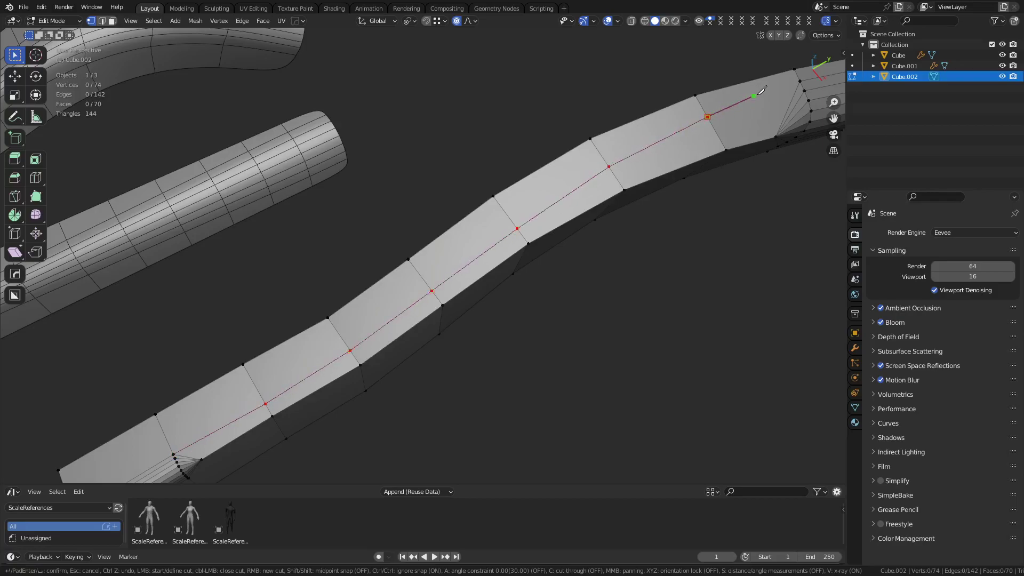
pyautogui.click(800, 81)
# Knife-cut the side faces between the lower corners of the two end bevels and apply both cuts
pyautogui.moveTo(560, 352); pyautogui.dragTo(537, 296, button='middle')
pyautogui.keyDown('shift'); pyautogui.moveTo(538, 296); pyautogui.dragTo(586, 384, button='middle'); pyautogui.keyUp('shift')
pyautogui.click(212, 303)
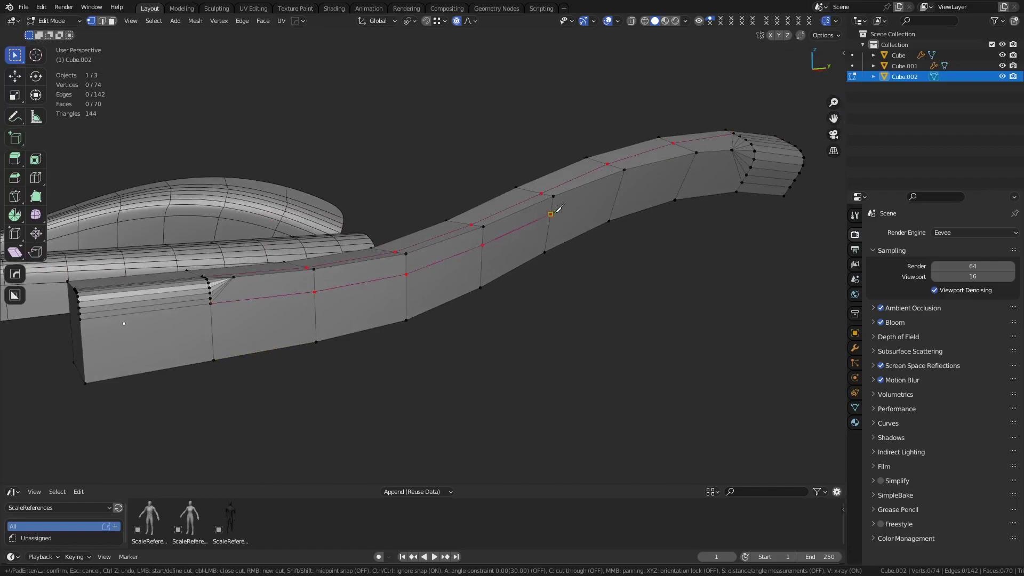
pyautogui.click(619, 187)
pyautogui.click(685, 173)
pyautogui.press('Return')
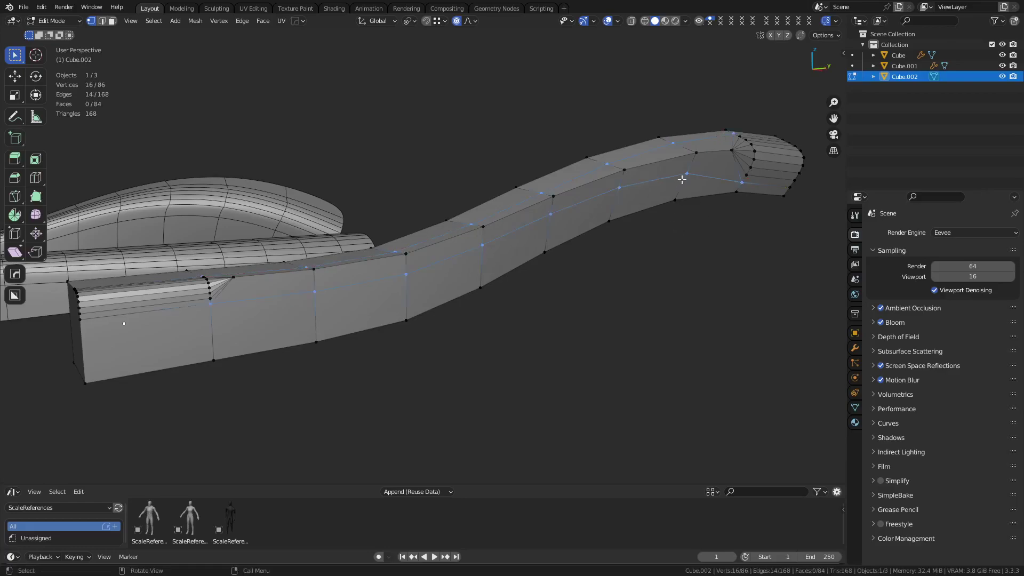
# Turn off proportional editing and slide the side cut's vertices nearest the far bevel along their vertical edges to smooth the line
pyautogui.click(683, 177)
pyautogui.press('g')
pyautogui.press('g')
pyautogui.rightClick(695, 224)
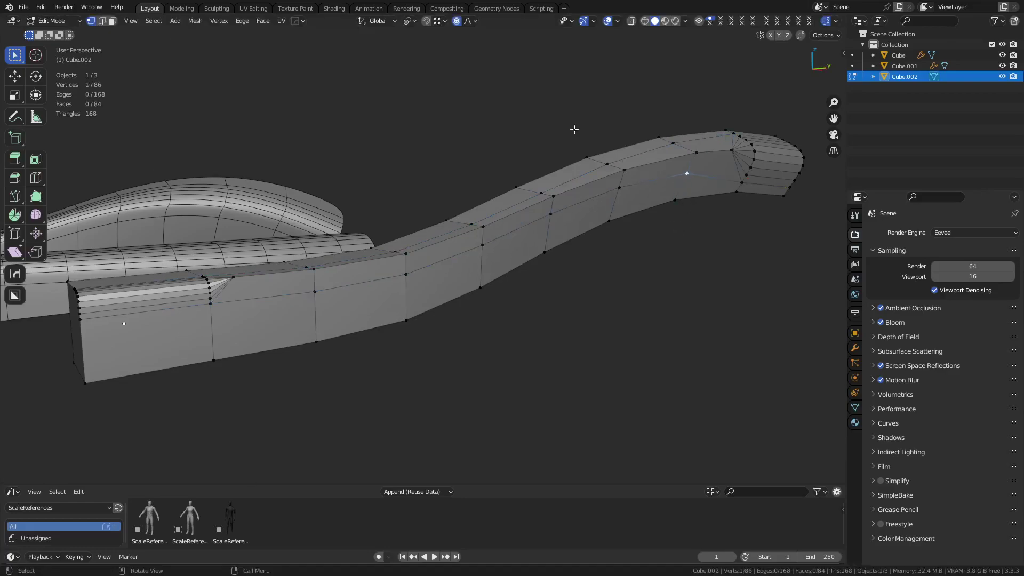
pyautogui.hotkey('shift', 'v')
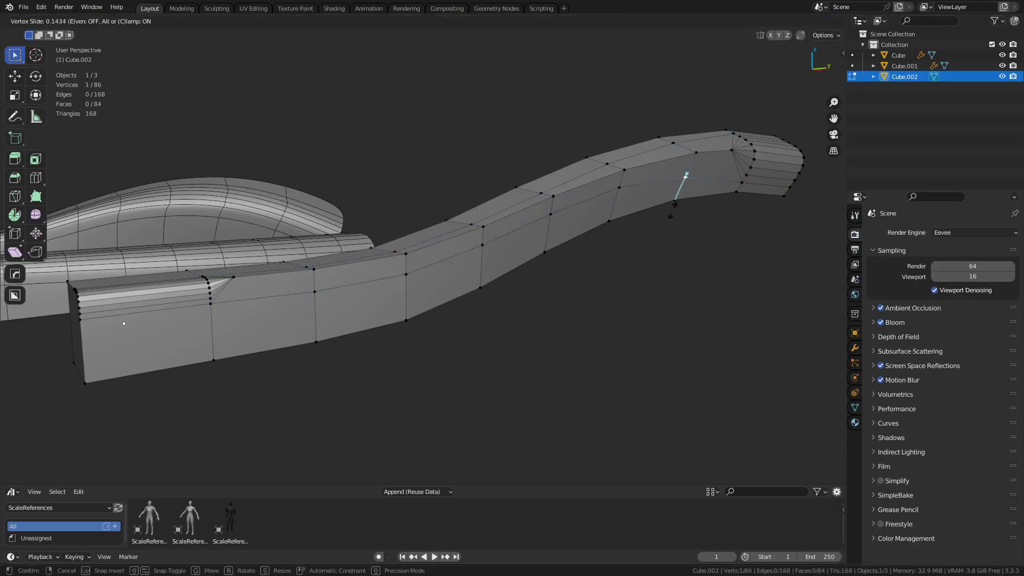
pyautogui.click(673, 215)
pyautogui.hotkey('shift', 'v')
pyautogui.click(615, 198)
pyautogui.hotkey('shift', 'v')
pyautogui.click(557, 218)
# Slide the next two side-cut vertices toward the near bevel slightly along their vertical edges to even out the curve
pyautogui.click(485, 247)
pyautogui.hotkey('shift', 'v')
pyautogui.click(477, 259)
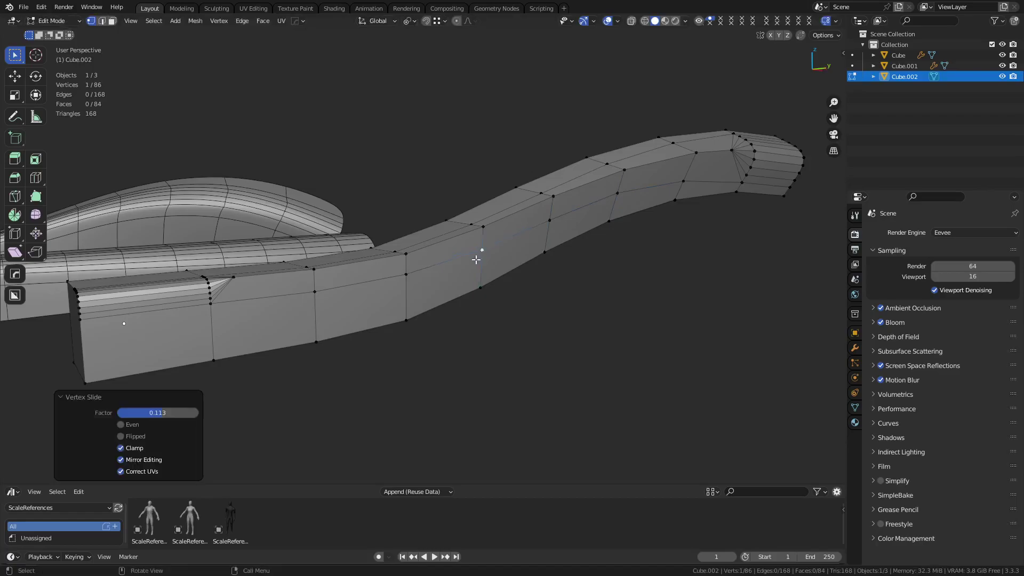
pyautogui.click(408, 275)
pyautogui.hotkey('shift', 'v')
pyautogui.click(408, 279)
pyautogui.click(322, 306)
pyautogui.press('3')
pyautogui.click(292, 285)
pyautogui.moveTo(356, 279); pyautogui.dragTo(498, 290, button='middle')
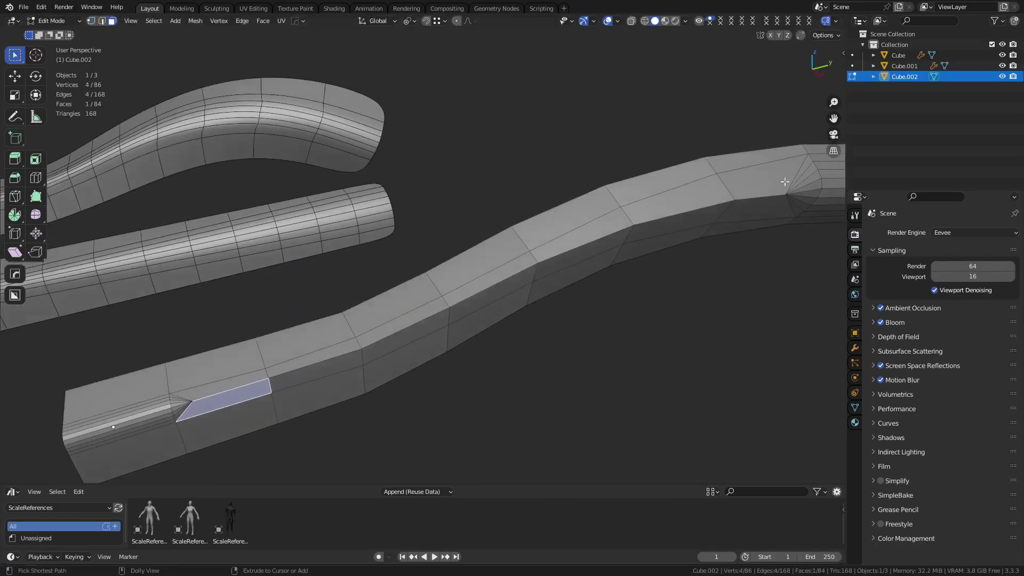
pyautogui.keyDown('ctrl'); pyautogui.keyDown('shift'); pyautogui.click(768, 180); pyautogui.keyUp('shift'); pyautogui.keyUp('ctrl')
pyautogui.keyDown('shift'); pyautogui.moveTo(771, 274); pyautogui.dragTo(723, 245, button='middle'); pyautogui.keyUp('shift')
pyautogui.keyDown('shift'); pyautogui.moveTo(649, 256); pyautogui.dragTo(604, 226, button='middle'); pyautogui.keyUp('shift')
pyautogui.moveTo(317, 297)
pyautogui.keyDown('shift'); pyautogui.mouseDown(button='middle')
pyautogui.moveTo(448, 268)
pyautogui.moveTo(469, 277)
pyautogui.moveTo(410, 299)
pyautogui.mouseUp(button='middle'); pyautogui.keyUp('shift')
# Delete the row of original corner vertices between the two end bevels, opening the strip between the cuts
pyautogui.press('1')
pyautogui.click(243, 297)
pyautogui.keyDown('ctrl'); pyautogui.click(757, 133); pyautogui.keyUp('ctrl')
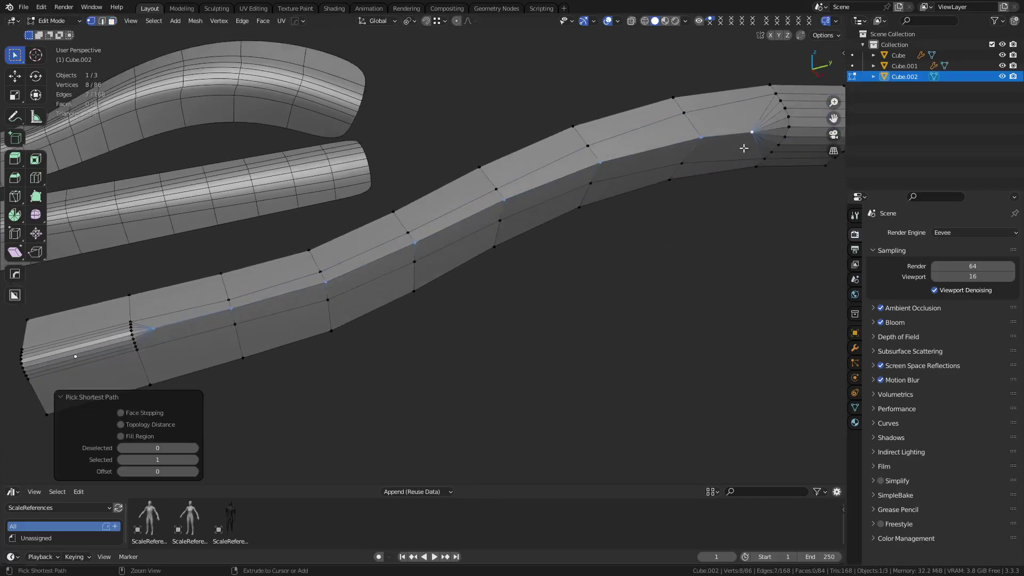
pyautogui.press('x')
pyautogui.click(726, 174)
# Select the boundary loop of the open strip and grid fill it with a span of 7
pyautogui.keyDown('alt'); pyautogui.click(613, 136); pyautogui.keyUp('alt')
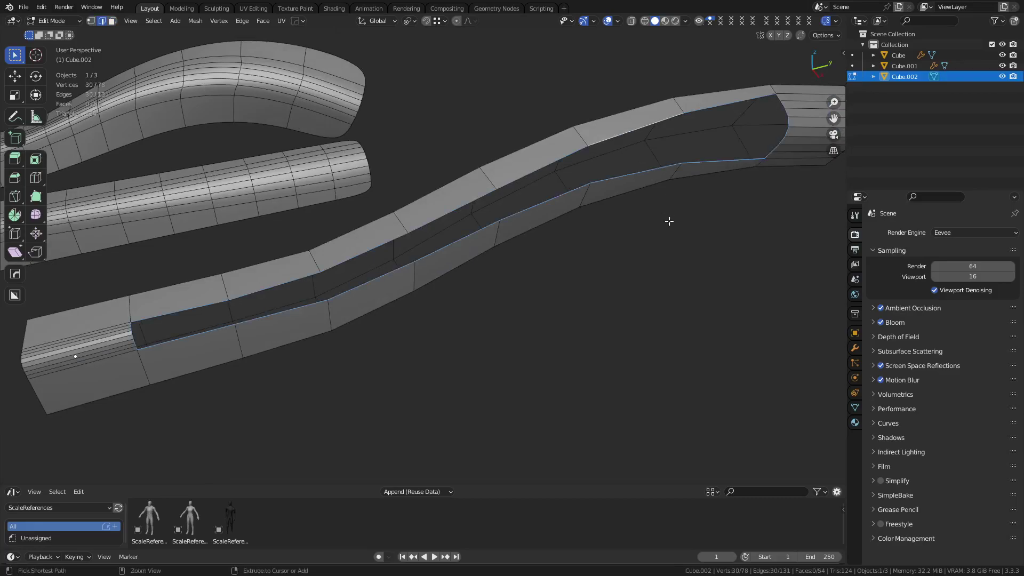
pyautogui.hotkey('ctrl', 'f')
pyautogui.click(625, 206)
pyautogui.moveTo(581, 245); pyautogui.dragTo(677, 233, button='middle')
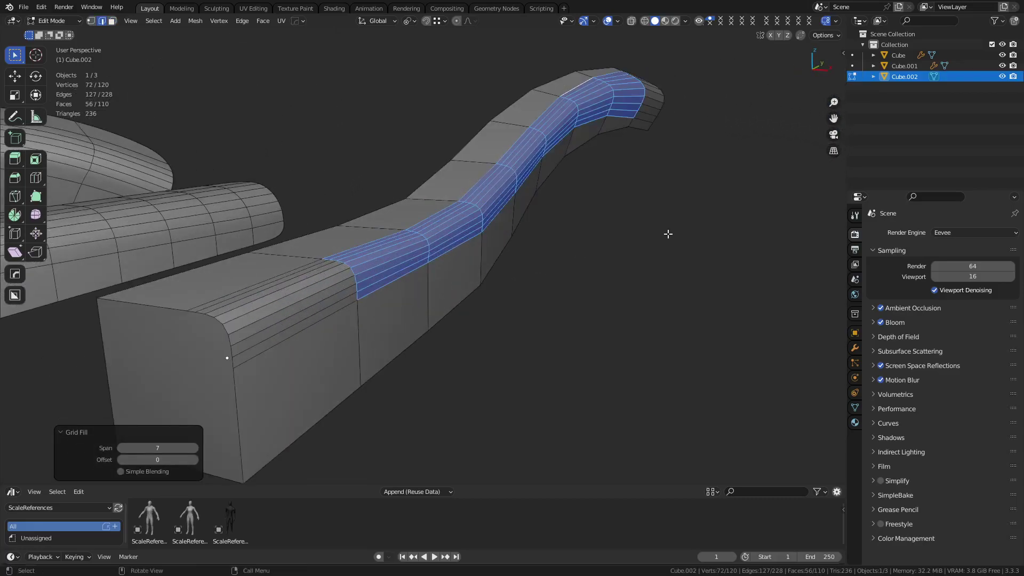
# Try raising the Grid Fill span to 8, undo the fill, and grid fill the strip again with a span of 7
pyautogui.click(196, 445)
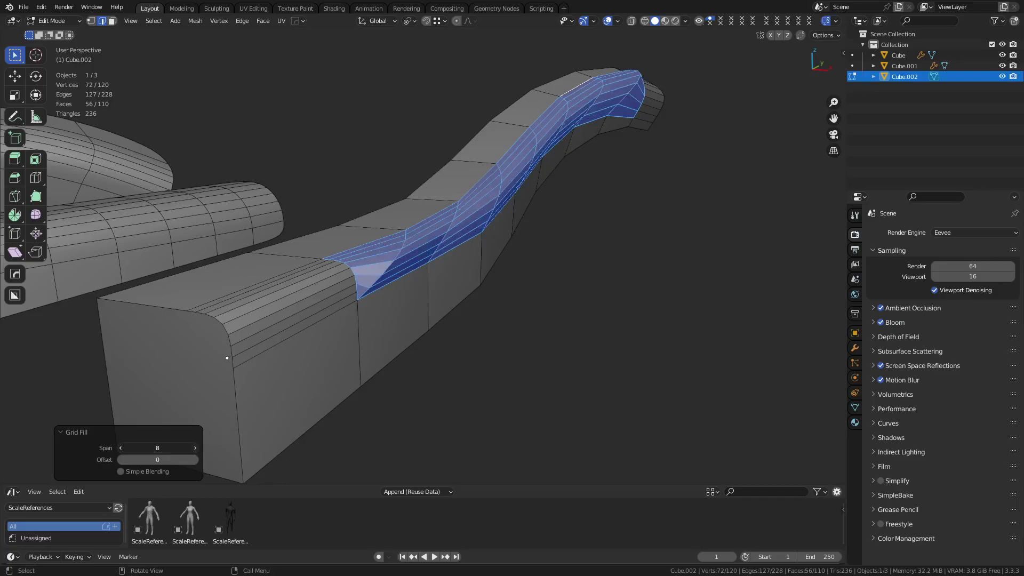
pyautogui.click(196, 444)
pyautogui.click(196, 445)
pyautogui.click(196, 445)
pyautogui.hotkey('ctrl', 'z')
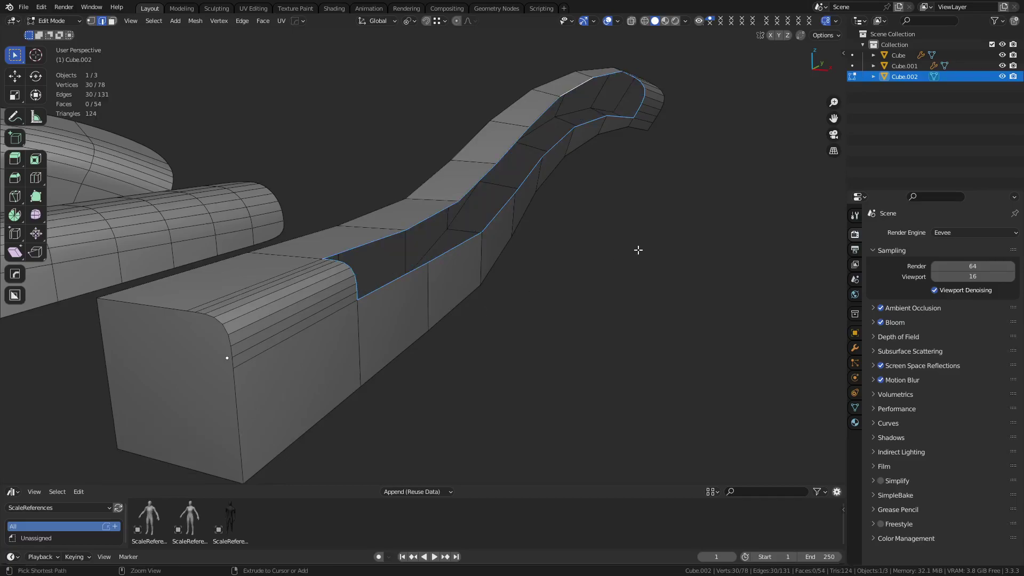
pyautogui.hotkey('ctrl', 'f')
pyautogui.click(632, 253)
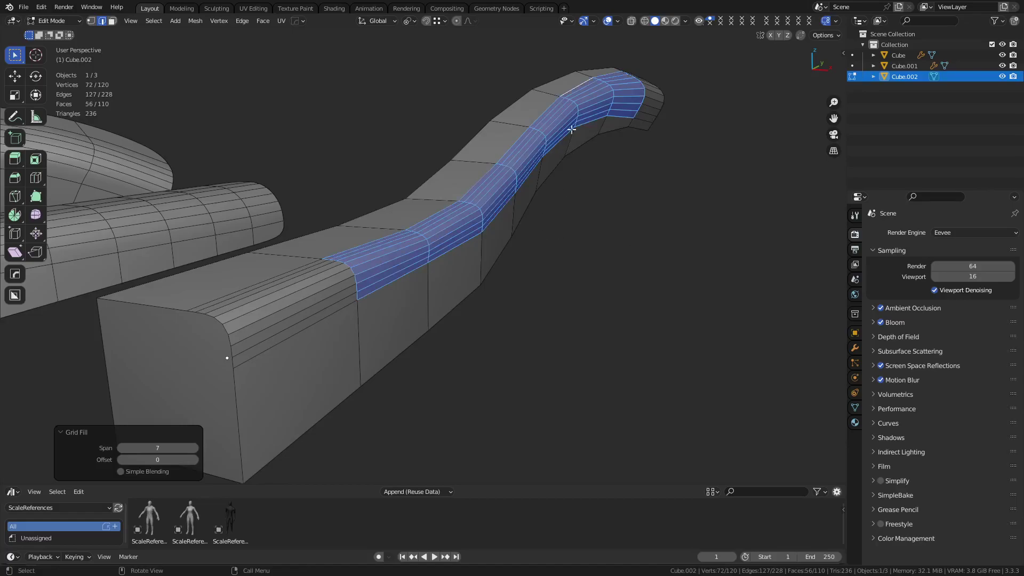
# Undo the grid fill and the deletion of the corner vertices between the two end bevels
pyautogui.moveTo(571, 129); pyautogui.dragTo(503, 210, button='middle')
pyautogui.hotkey('ctrl', 'z')
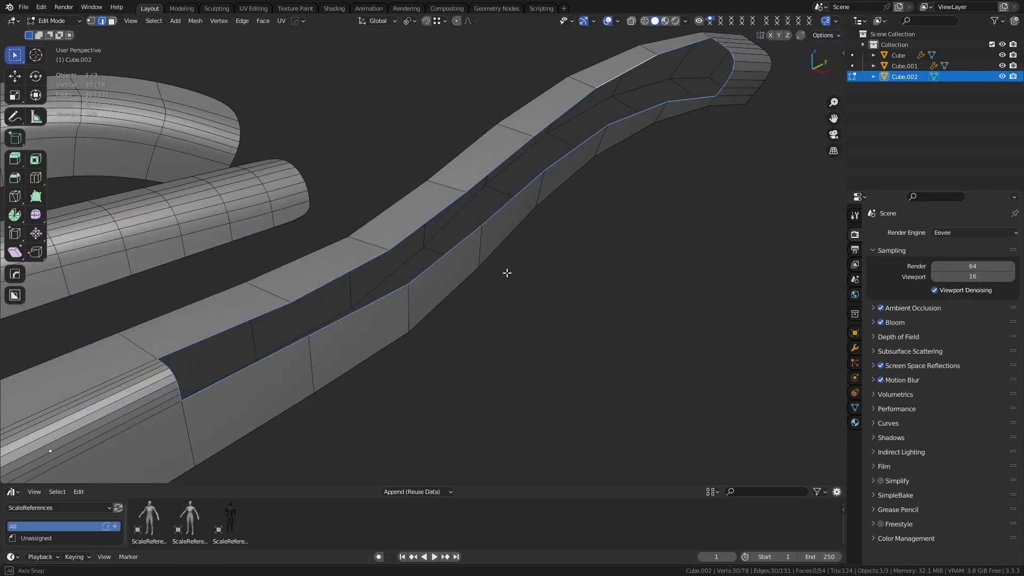
pyautogui.hotkey('ctrl', 'z')
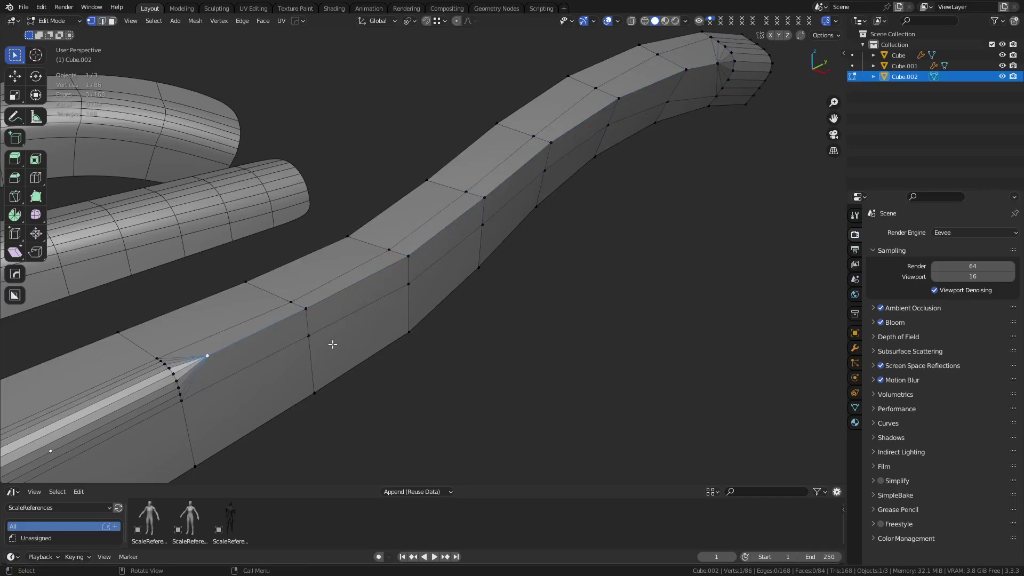
# Delete only the two corner vertices where the near and far end bevels converge, opening one gap beside each bevel
pyautogui.press('x')
pyautogui.click(243, 349)
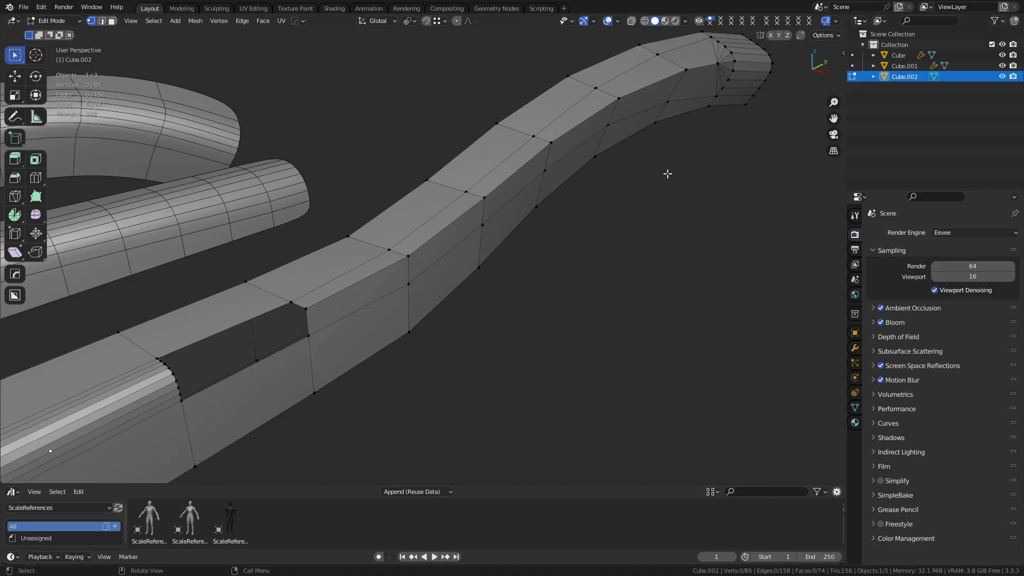
pyautogui.click(716, 64)
pyautogui.press('x')
pyautogui.click(711, 70)
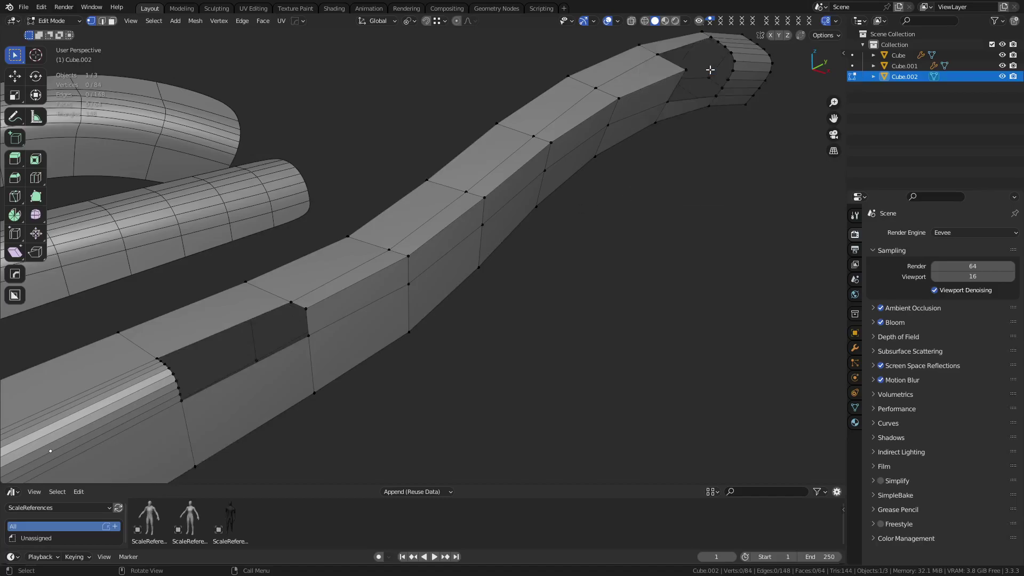
# Select the path of corner edges between the two openings and bevel it with 8 segments at about 73% width
pyautogui.press('2')
pyautogui.click(357, 281)
pyautogui.keyDown('ctrl'); pyautogui.click(655, 82); pyautogui.keyUp('ctrl')
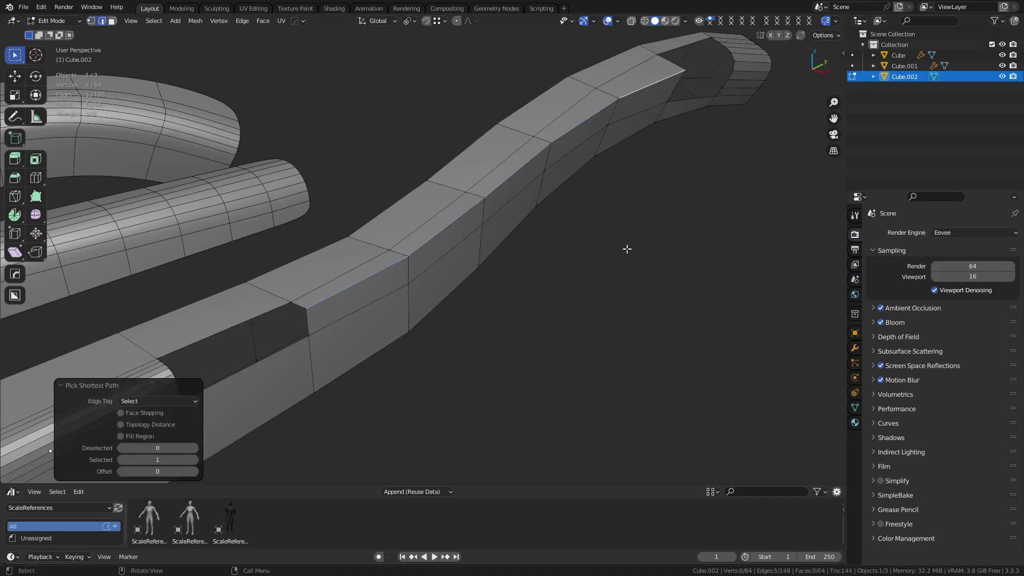
pyautogui.hotkey('ctrl', 'b')
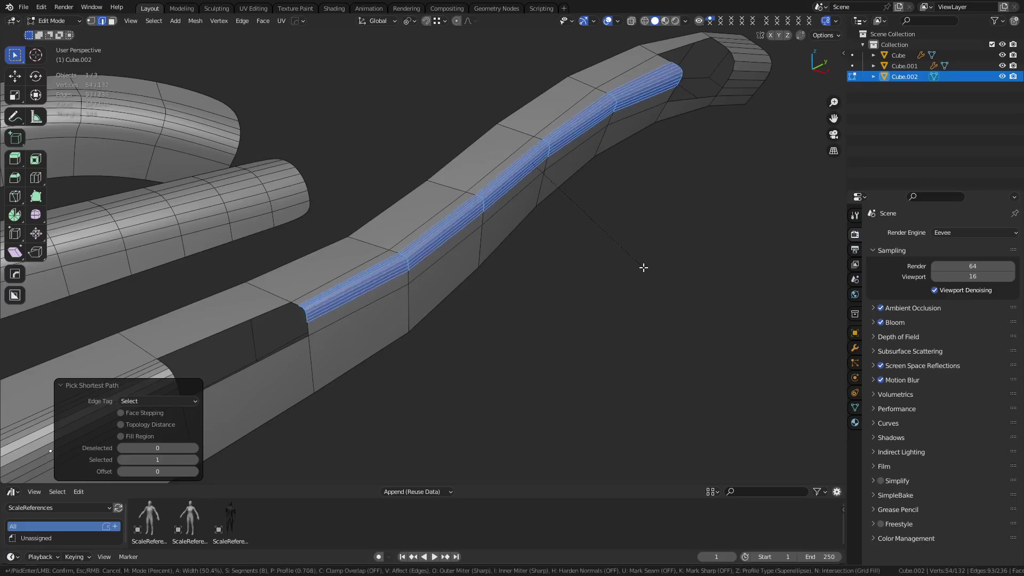
pyautogui.click(553, 323)
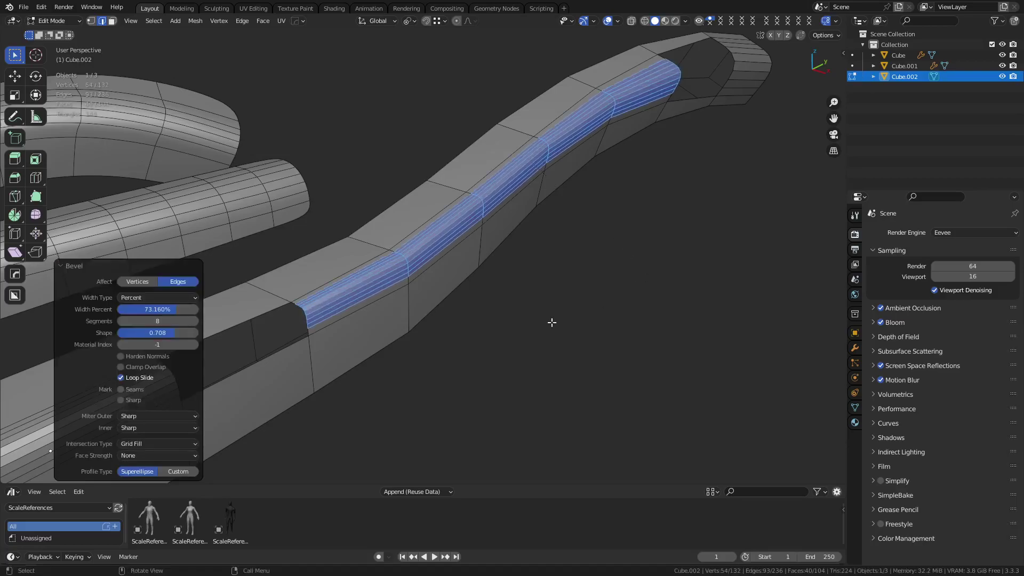
# Set the bevel's shape to 0.500 and its width to 100% using the Percent width type
pyautogui.rightClick(159, 314)
pyautogui.click(160, 313)
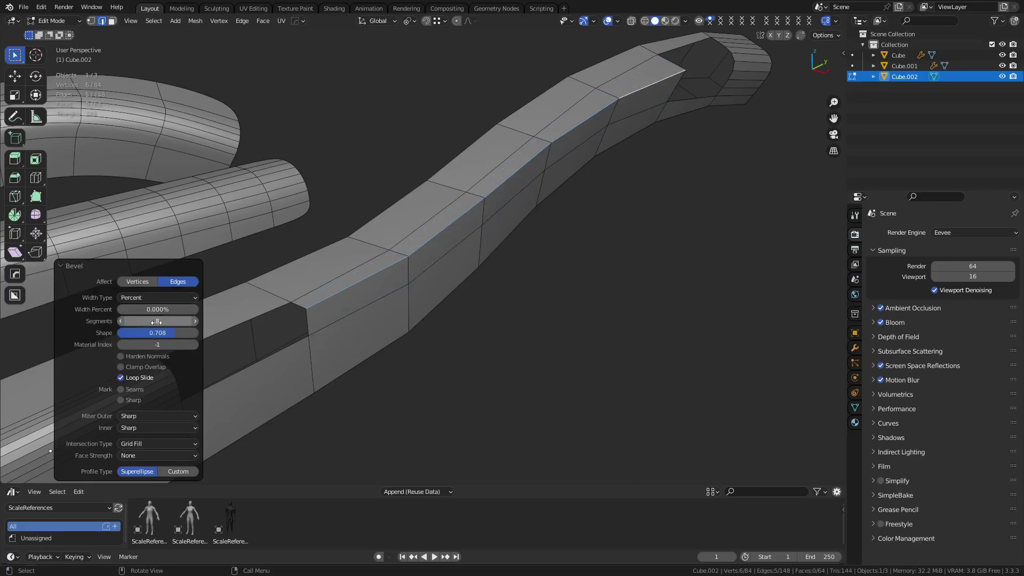
pyautogui.rightClick(172, 334)
pyautogui.click(171, 334)
pyautogui.click(162, 298)
pyautogui.click(153, 309)
pyautogui.click(143, 297)
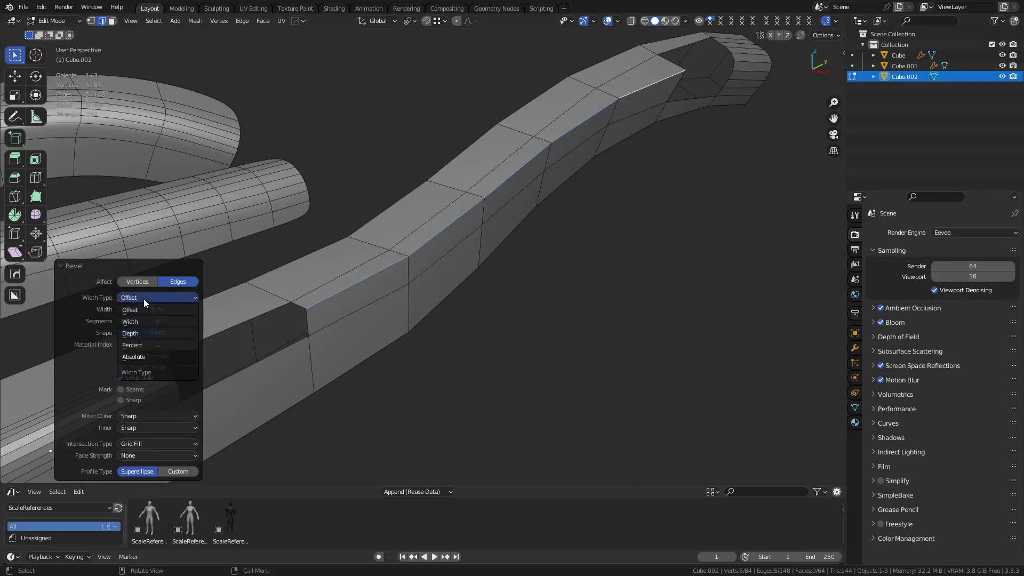
pyautogui.click(144, 345)
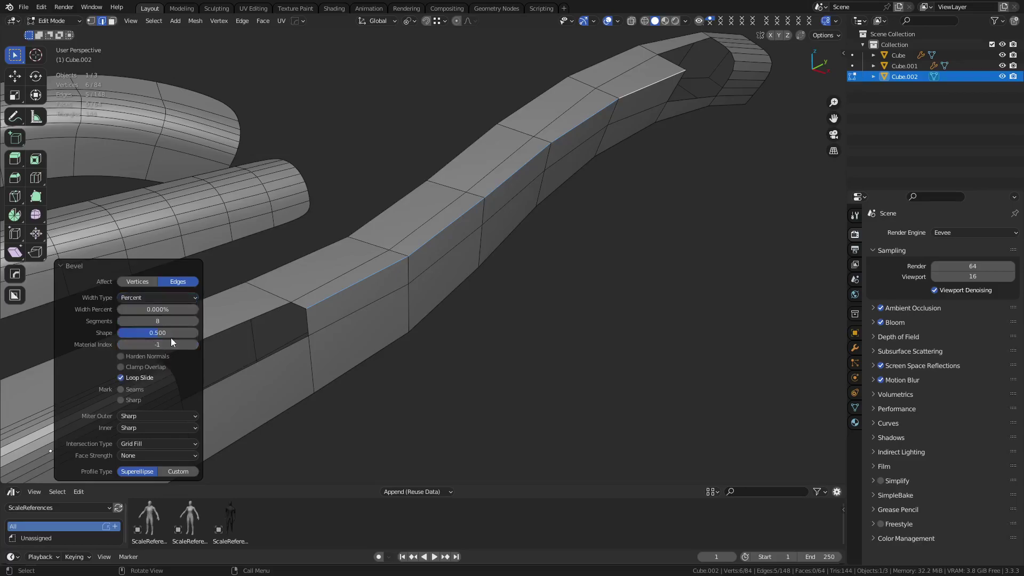
pyautogui.moveTo(149, 312); pyautogui.dragTo(199, 312)
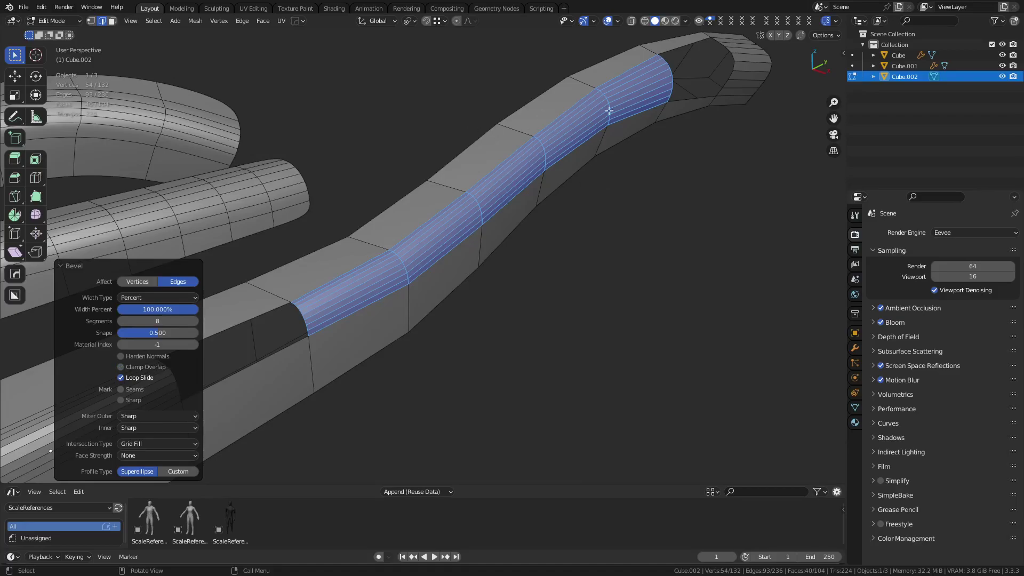
# Try moving a lower bevel vertex at the far opening to check for overlapping vertices, and cancel the move
pyautogui.moveTo(661, 221); pyautogui.dragTo(501, 228, button='middle')
pyautogui.press('1')
pyautogui.click(600, 244)
pyautogui.press('g')
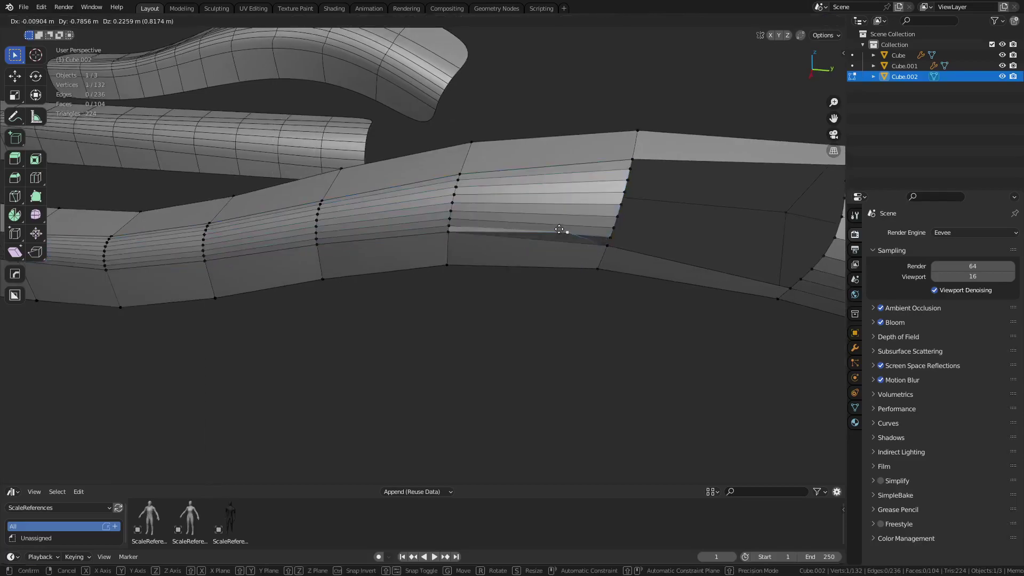
pyautogui.rightClick(595, 256)
# Select the whole mesh and merge its overlapping vertices by distance
pyautogui.press('a')
pyautogui.press('m')
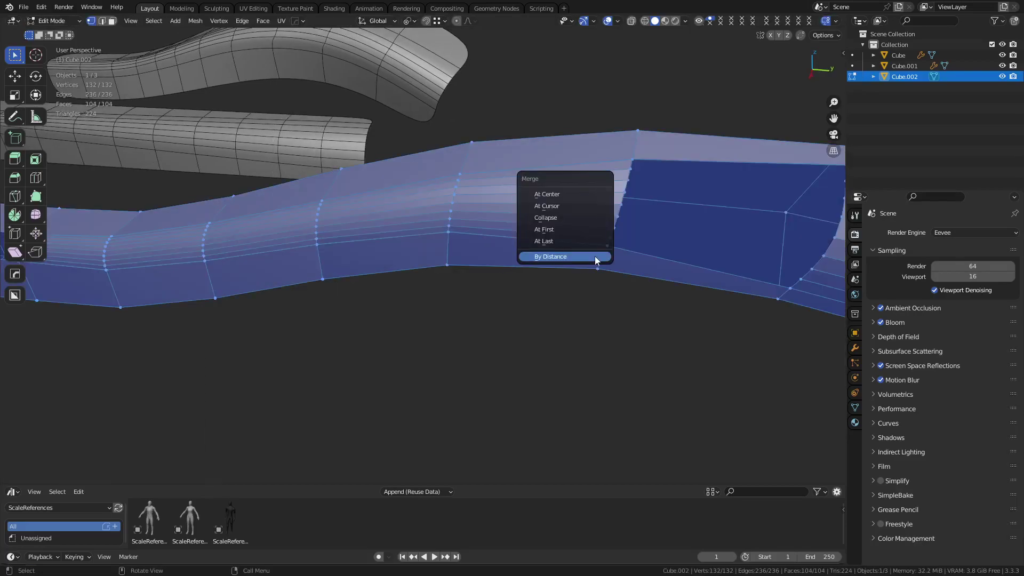
pyautogui.click(596, 257)
# Select the boundary loop of the far opening and grid fill it with a span of 1
pyautogui.moveTo(594, 258); pyautogui.dragTo(589, 206, button='middle')
pyautogui.keyDown('alt'); pyautogui.click(583, 147); pyautogui.keyUp('alt')
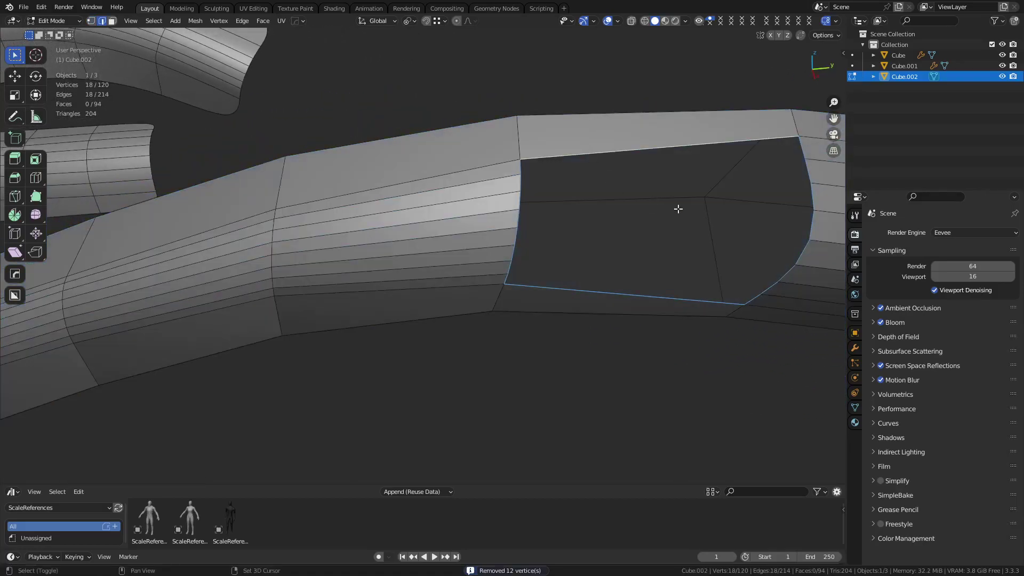
pyautogui.moveTo(677, 208); pyautogui.dragTo(633, 191, button='middle')
pyautogui.hotkey('ctrl', 'f')
pyautogui.click(579, 226)
# Select the boundary loop of the near opening and grid fill it to join the near bevel to the middle one
pyautogui.scroll(-5, 578, 226)
pyautogui.scroll(4, 411, 264)
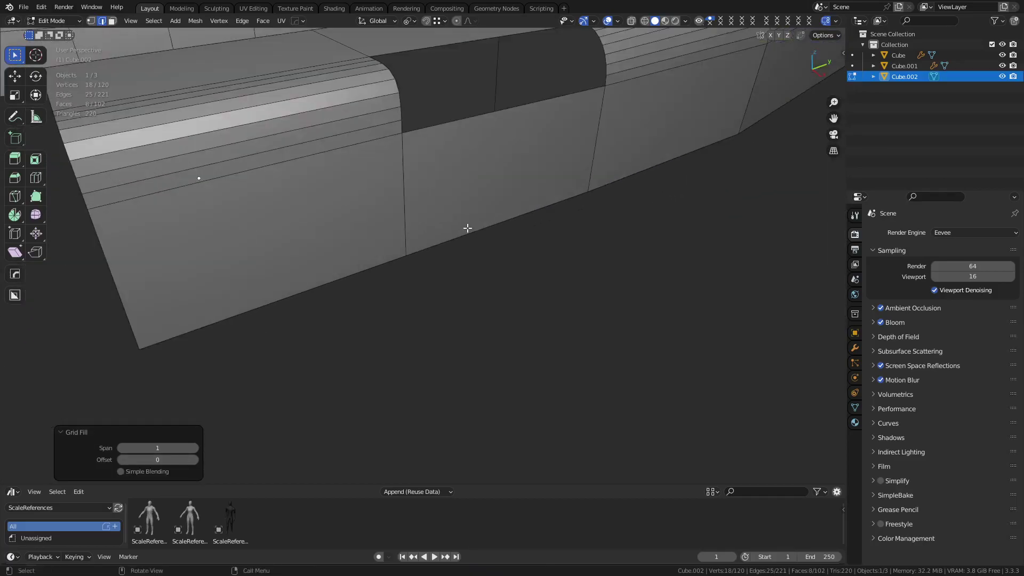
pyautogui.keyDown('alt'); pyautogui.click(454, 126); pyautogui.keyUp('alt')
pyautogui.keyDown('shift'); pyautogui.moveTo(541, 105); pyautogui.dragTo(490, 202, button='middle'); pyautogui.keyUp('shift')
pyautogui.hotkey('ctrl', 'f')
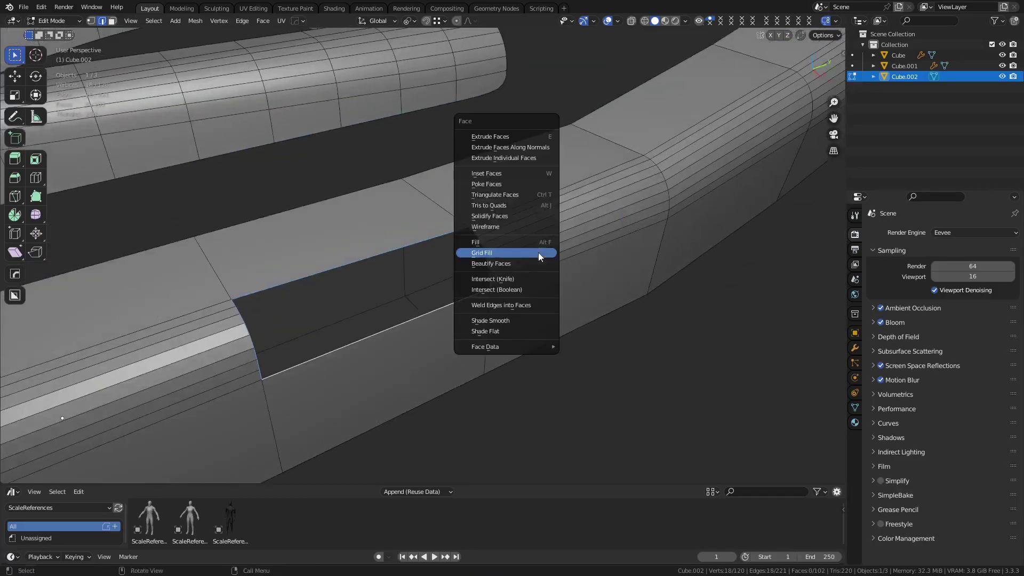
pyautogui.click(539, 253)
# Switch to Object Mode and shade the bar smooth
pyautogui.hotkey('ctrl', 'Tab')
pyautogui.click(565, 270)
pyautogui.scroll(-5, 663, 239)
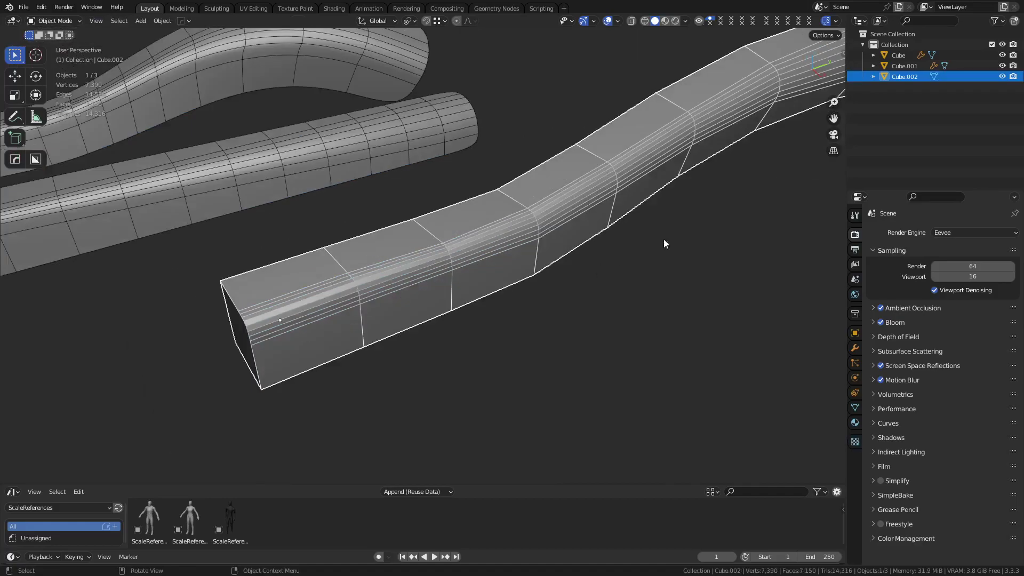
pyautogui.keyDown('shift'); pyautogui.moveTo(681, 177); pyautogui.dragTo(514, 208, button='middle'); pyautogui.keyUp('shift')
pyautogui.rightClick(514, 207)
pyautogui.click(515, 208)
# Deselect the bar to inspect the full length of its rounded edge, and select it again
pyautogui.click(609, 222)
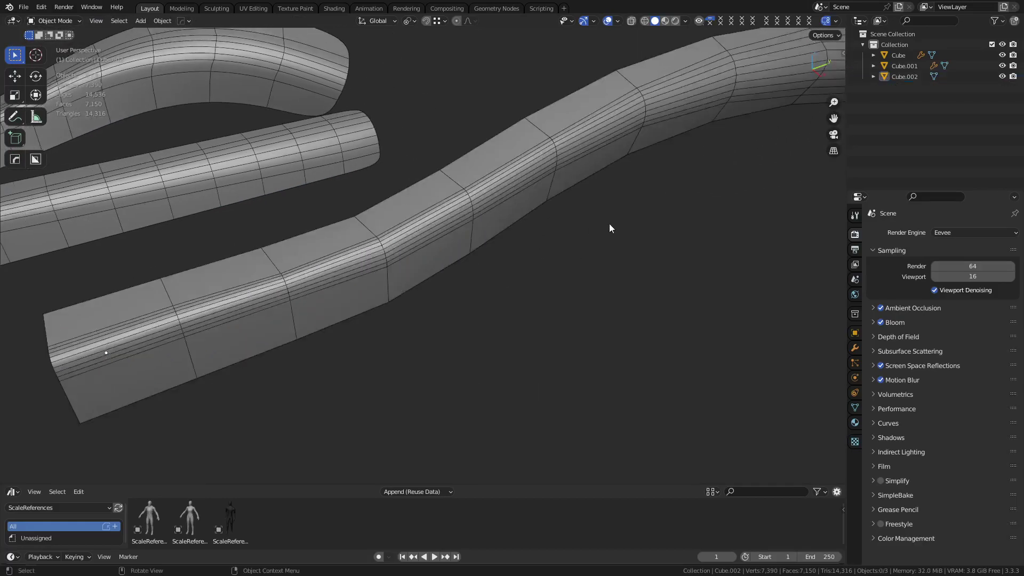
pyautogui.scroll(-4, 609, 223)
pyautogui.keyDown('shift'); pyautogui.moveTo(579, 223); pyautogui.dragTo(619, 235, button='middle'); pyautogui.keyUp('shift')
pyautogui.scroll(3, 554, 248)
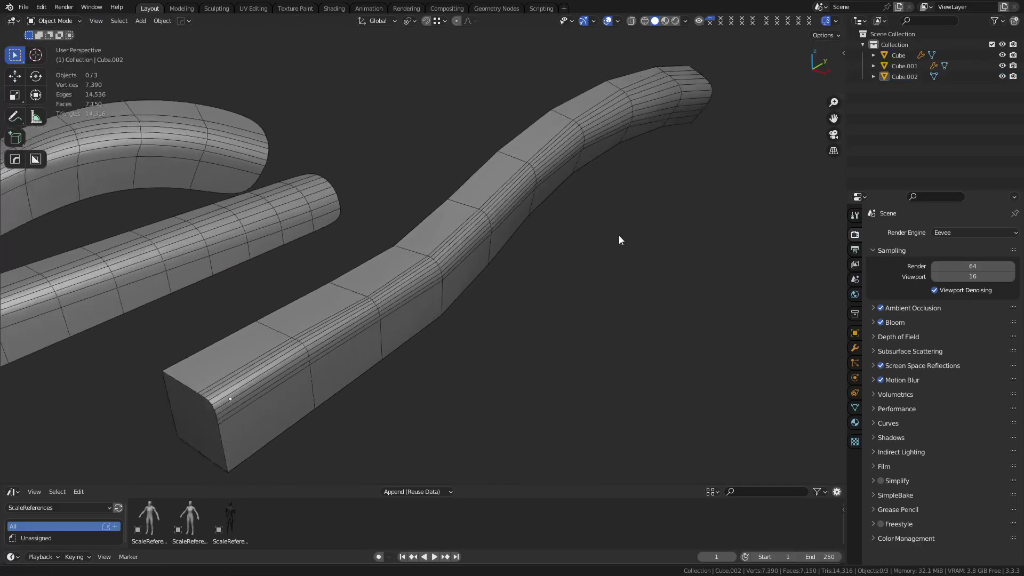
pyautogui.click(526, 211)
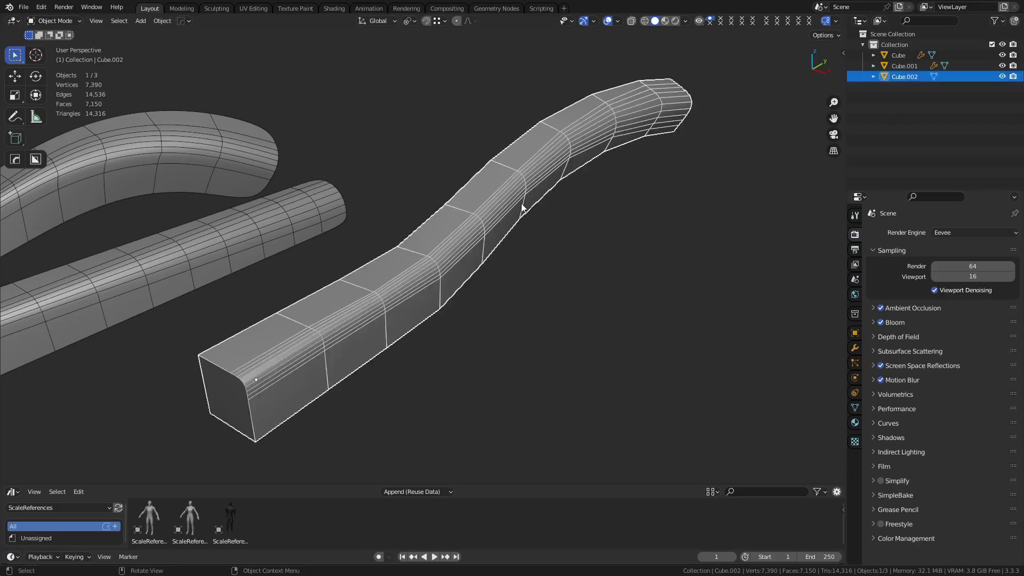